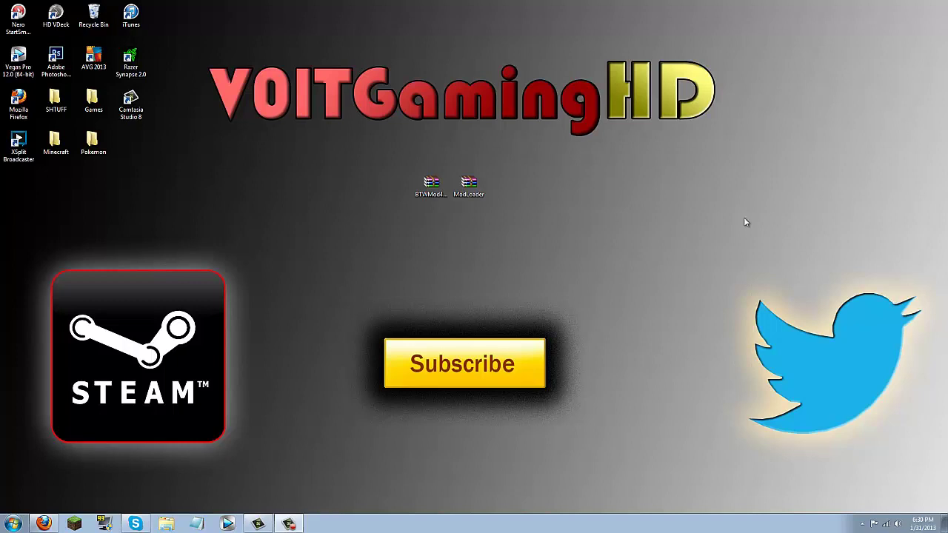
click(427, 194)
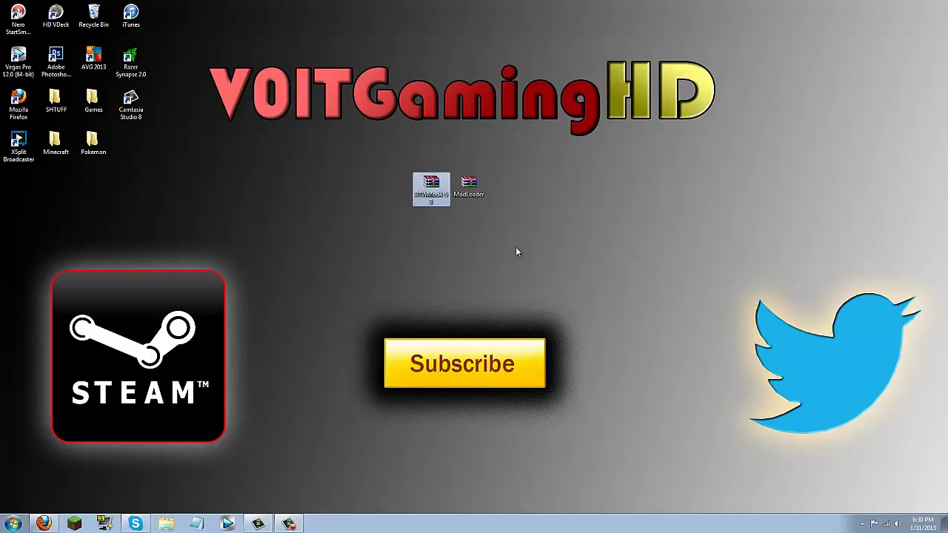
click(607, 172)
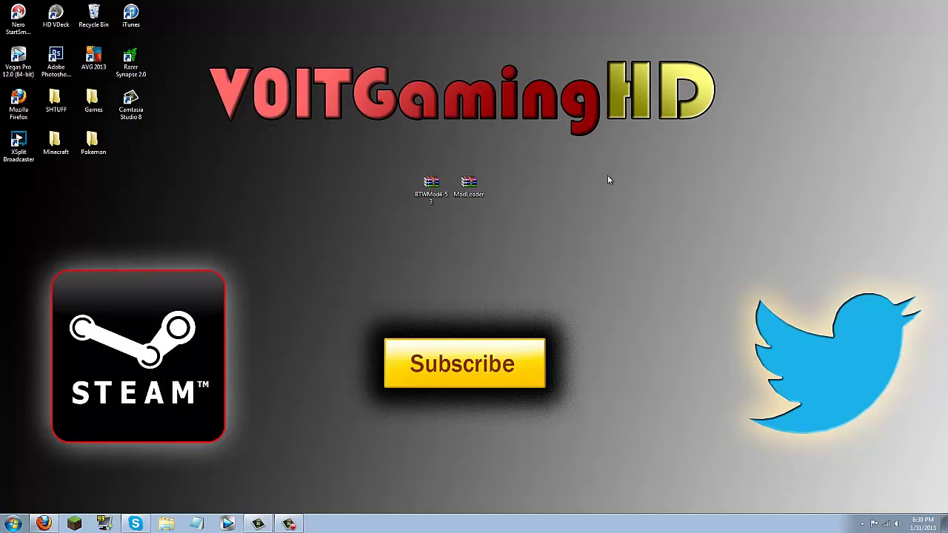
click(431, 178)
click(470, 180)
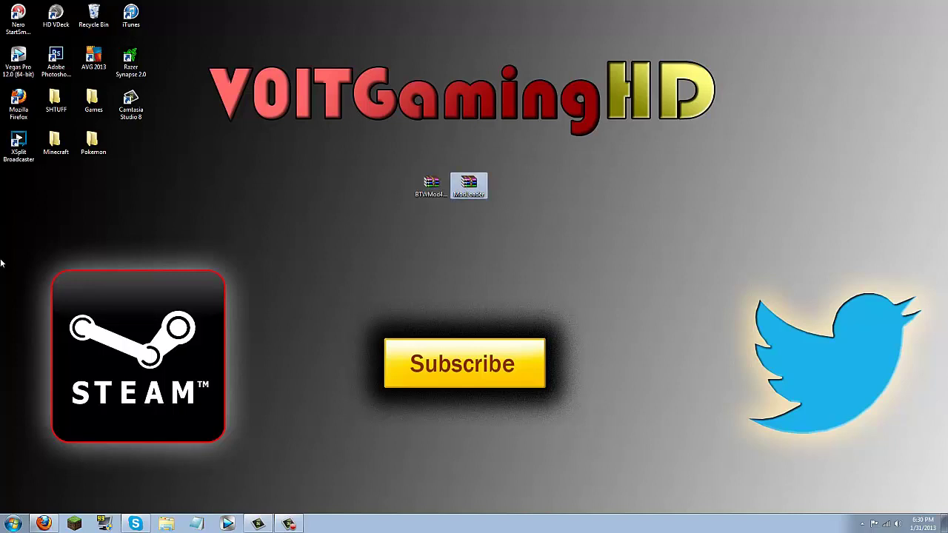
Step: Switch to Firefox and locate the ModLoader 1.4.7 download links on the Risugami's Mods forum page
click(44, 523)
scroll(164, 183, up, 20)
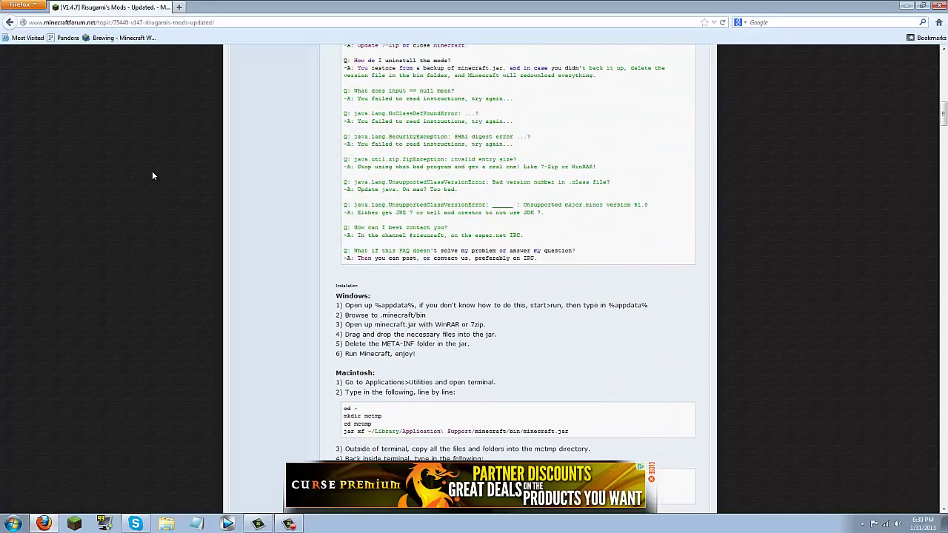
scroll(153, 157, down, 20)
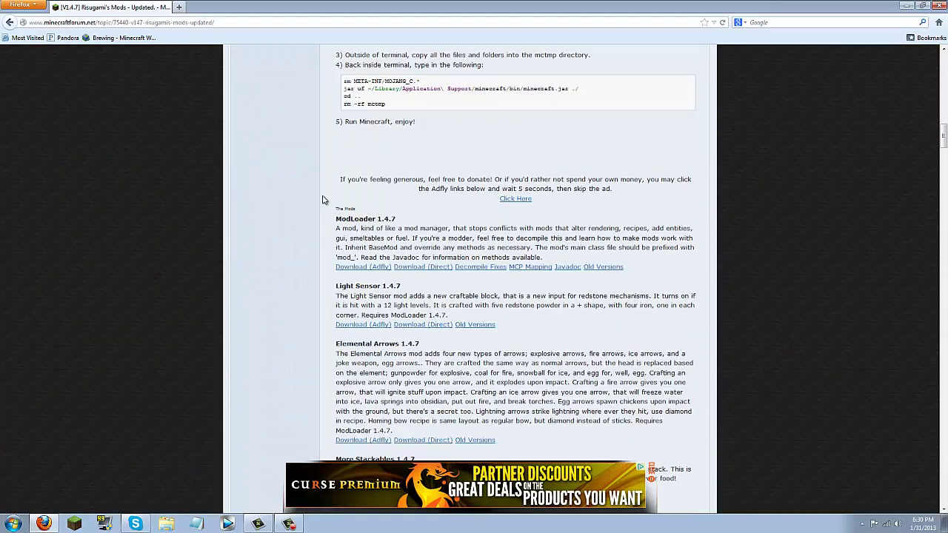
click(652, 469)
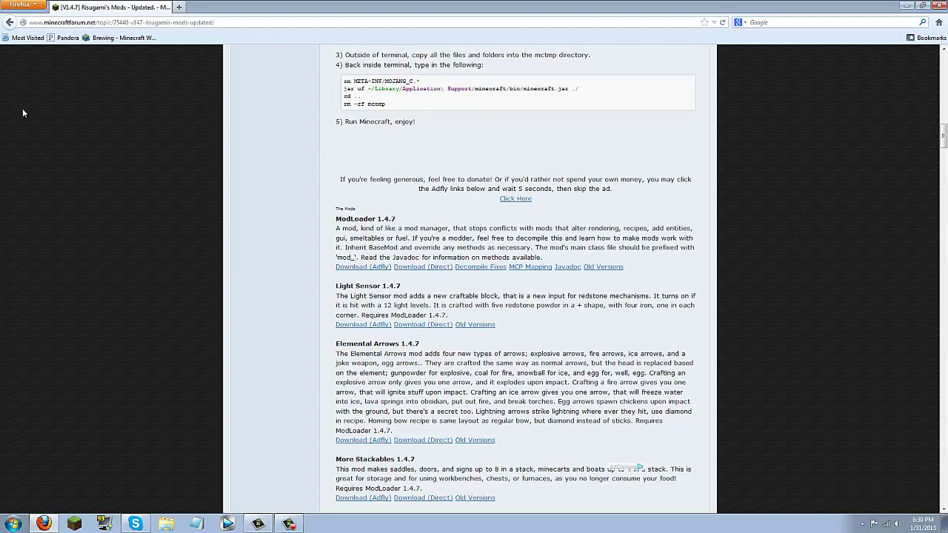
Step: Return to the Better Than Wolves forum topic and locate the mod's download link in the first post
click(8, 23)
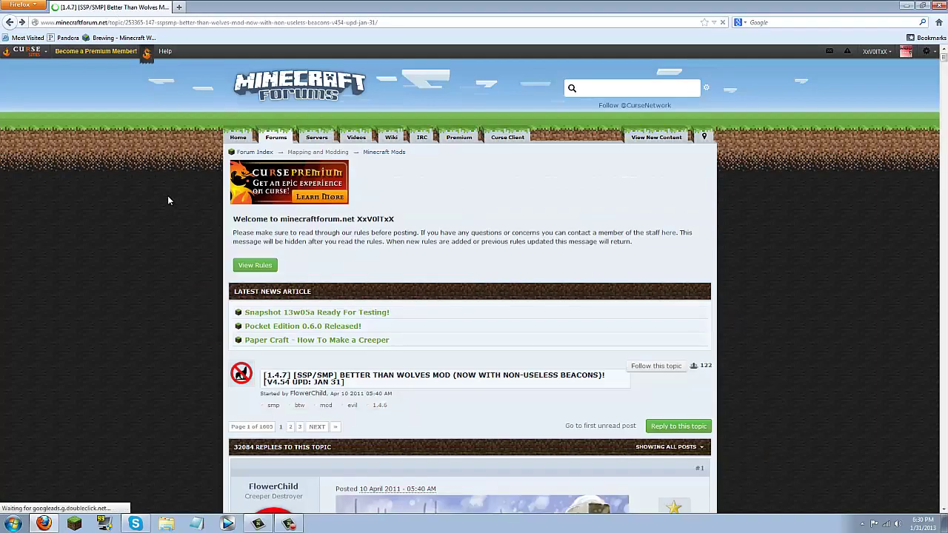
scroll(160, 165, up, 7)
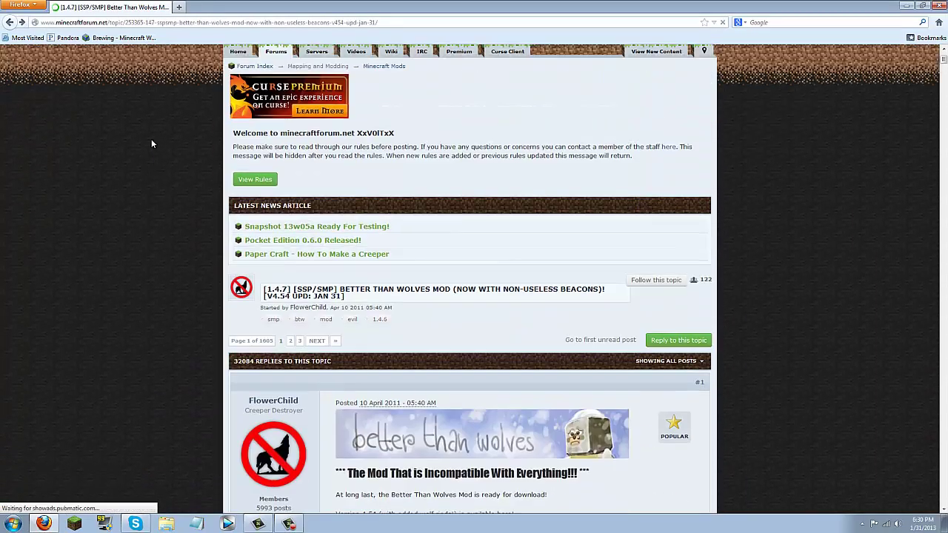
scroll(151, 139, down, 5)
scroll(331, 285, up, 4)
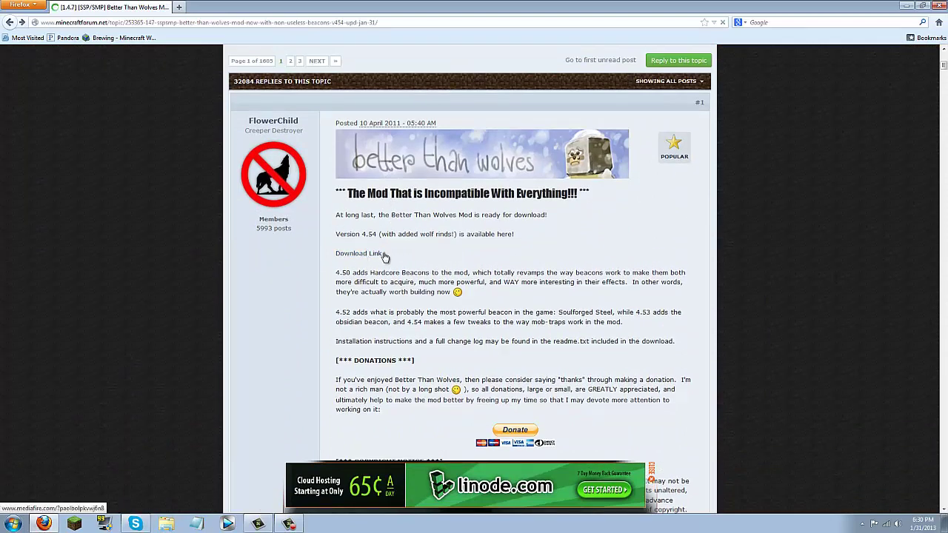
click(653, 472)
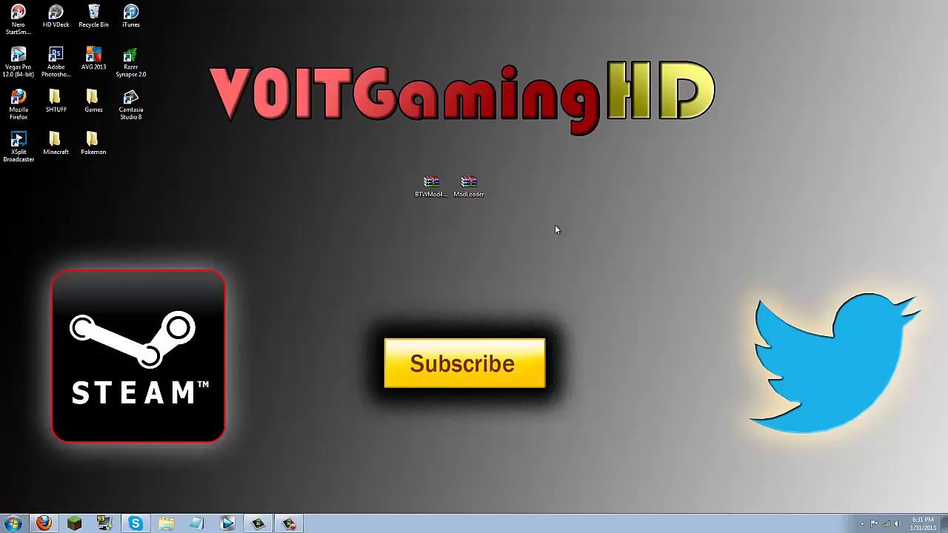
drag(556, 226, 482, 214)
click(437, 189)
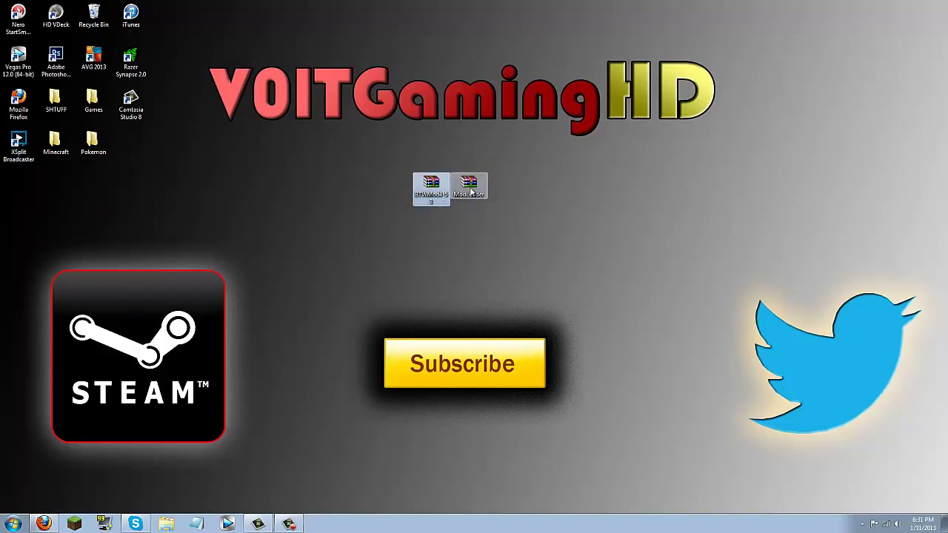
drag(566, 222, 469, 185)
click(512, 261)
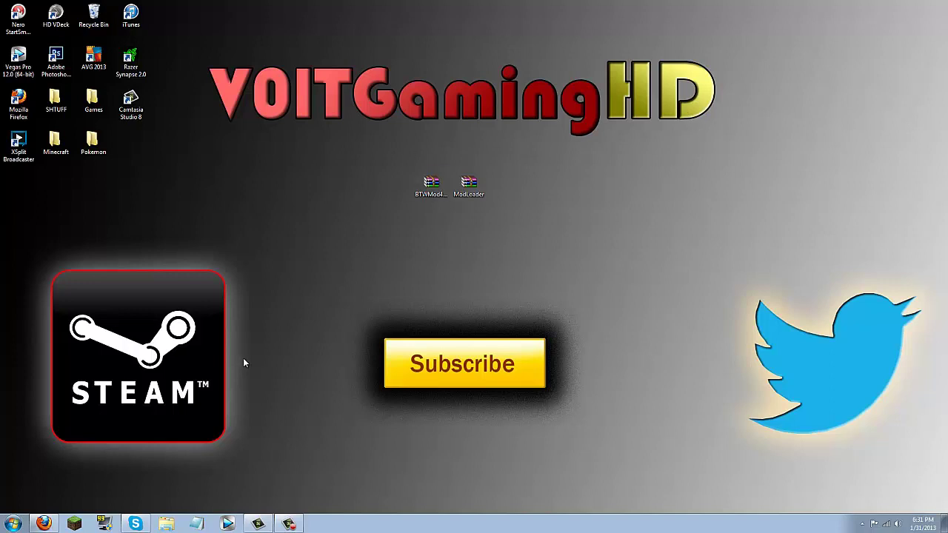
Step: Open the Minecraft Launcher and set it to force a game update in the launcher options
click(12, 524)
click(14, 524)
click(661, 346)
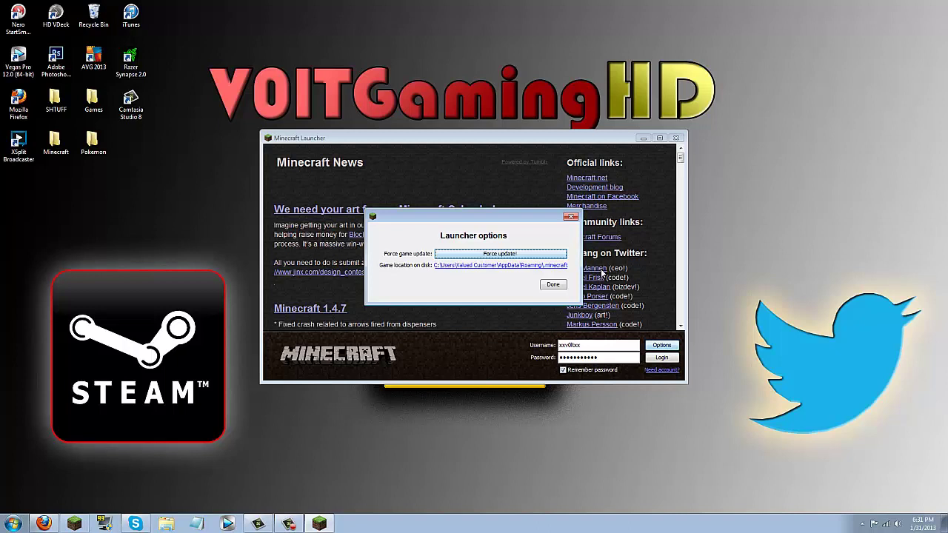
click(519, 261)
click(553, 285)
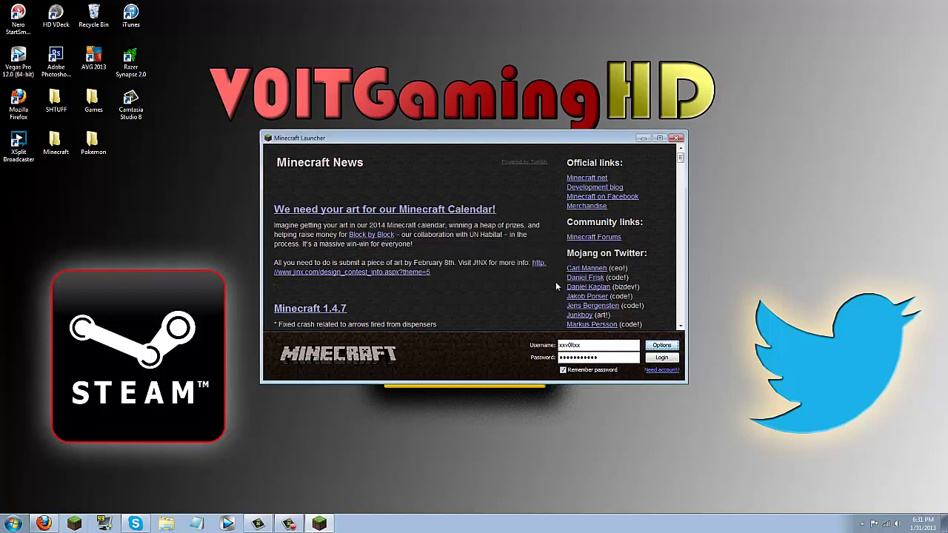
Step: Log in with the remembered account to update the game, and quit Minecraft from its title screen
click(662, 357)
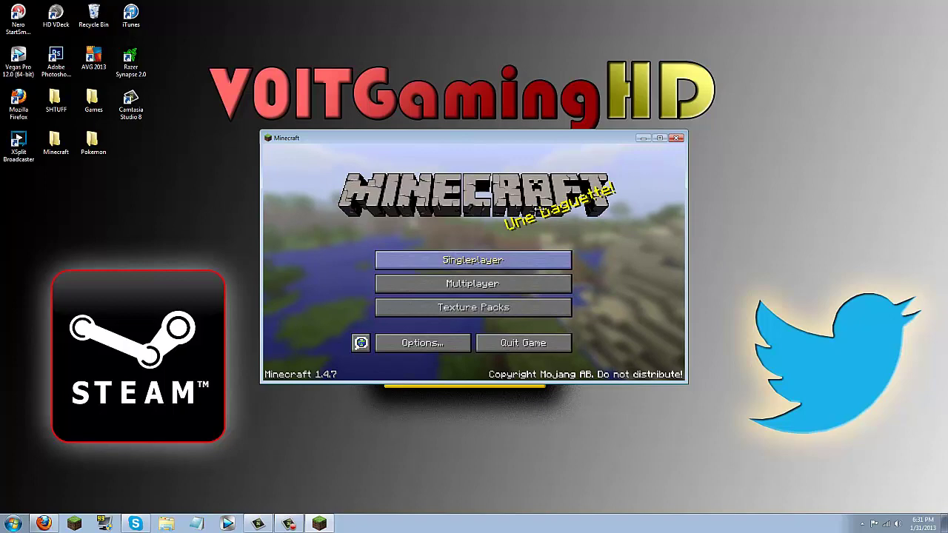
drag(560, 140, 574, 127)
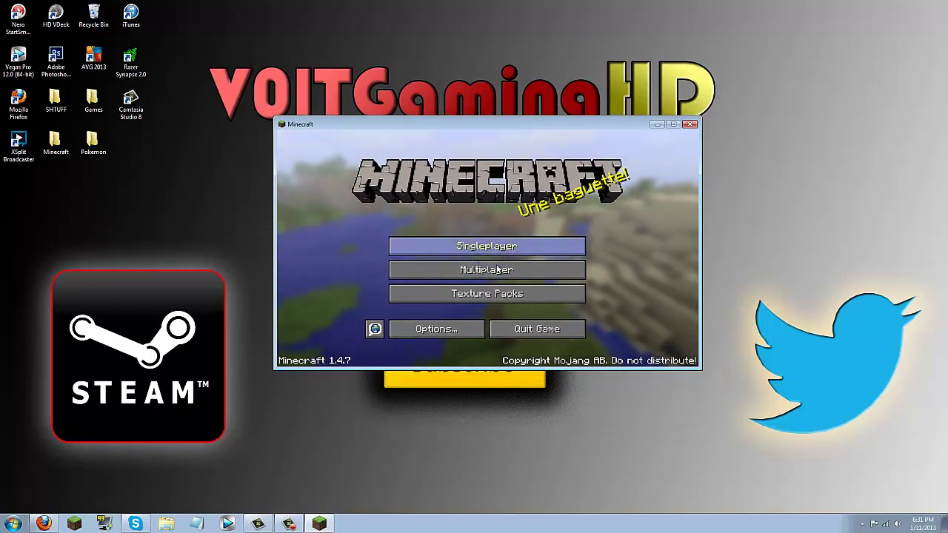
click(544, 331)
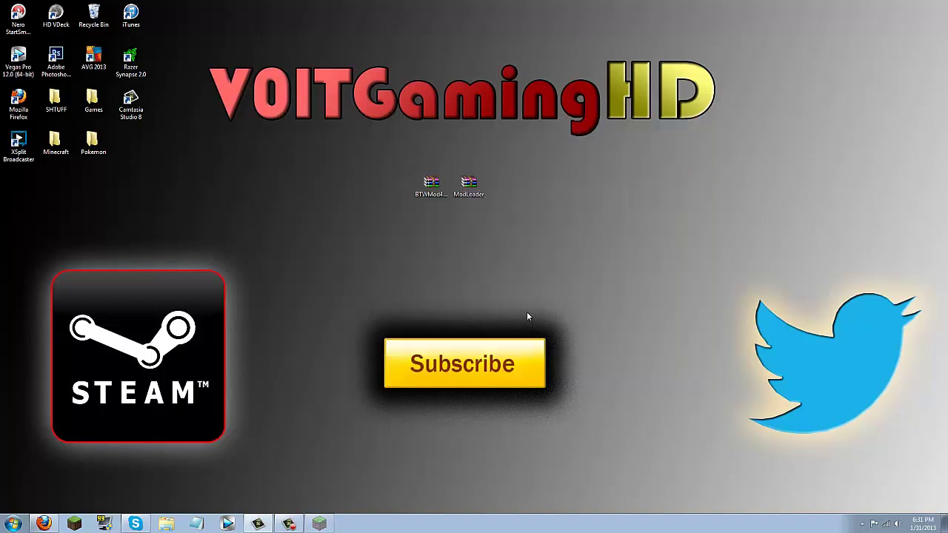
Step: Search Windows for %appdata%, open the Roaming folder and dock its window to the right half of the desktop
click(13, 523)
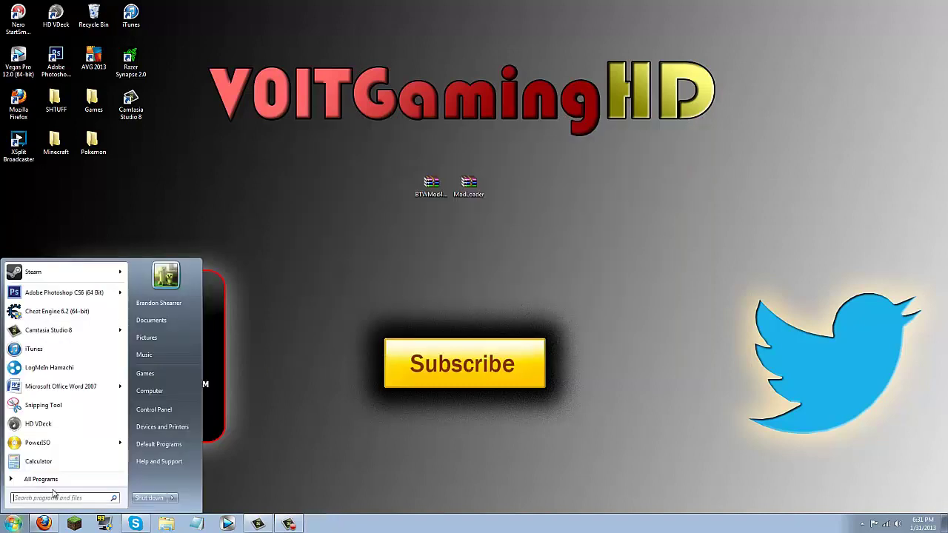
click(85, 498)
text(%appa)
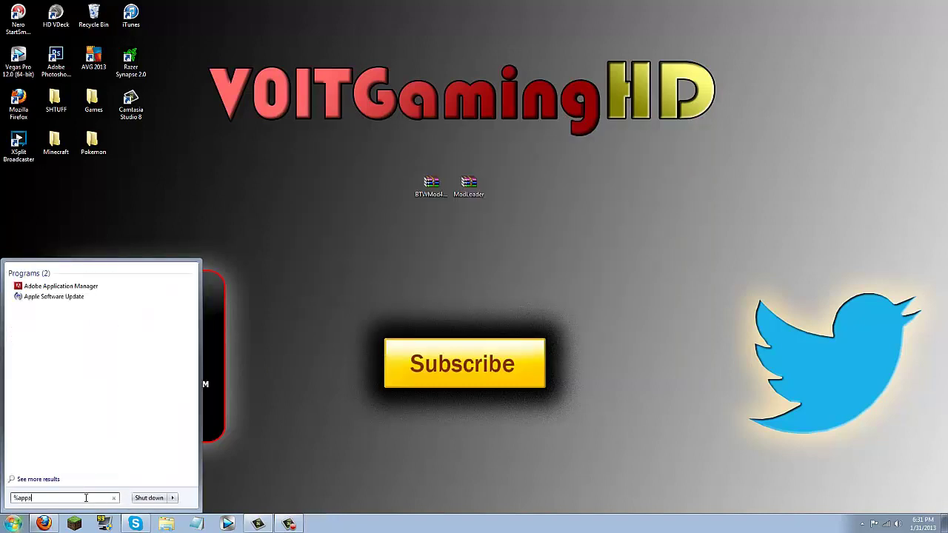
key(BackSpace)
text(data%)
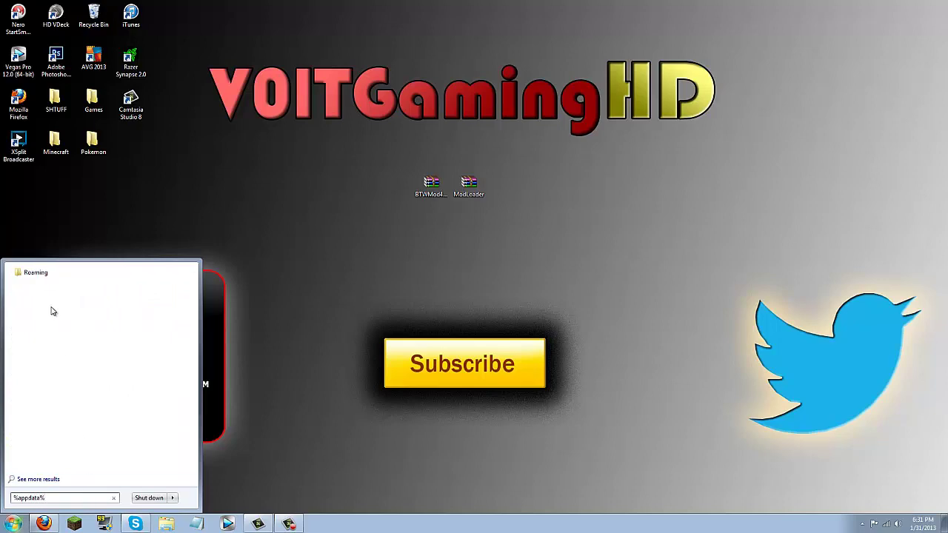
click(43, 274)
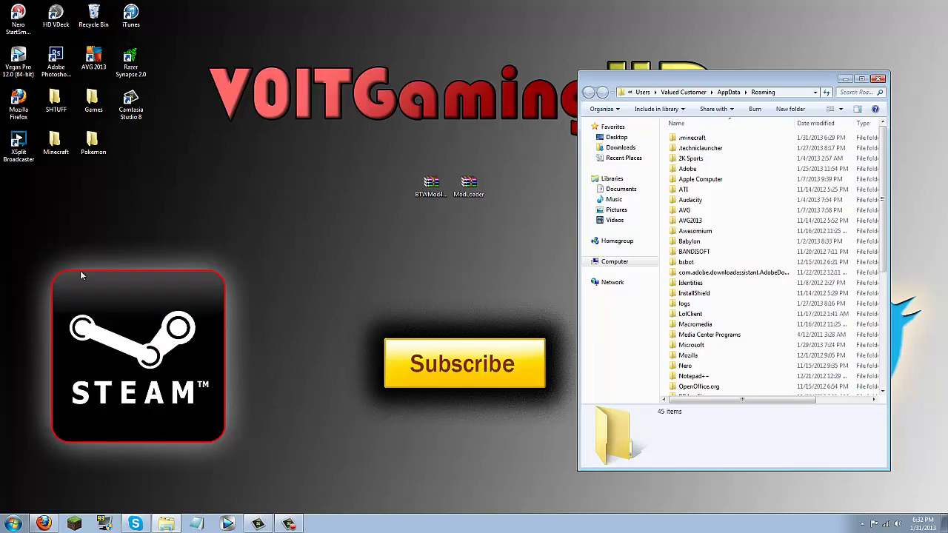
drag(732, 80, 939, 104)
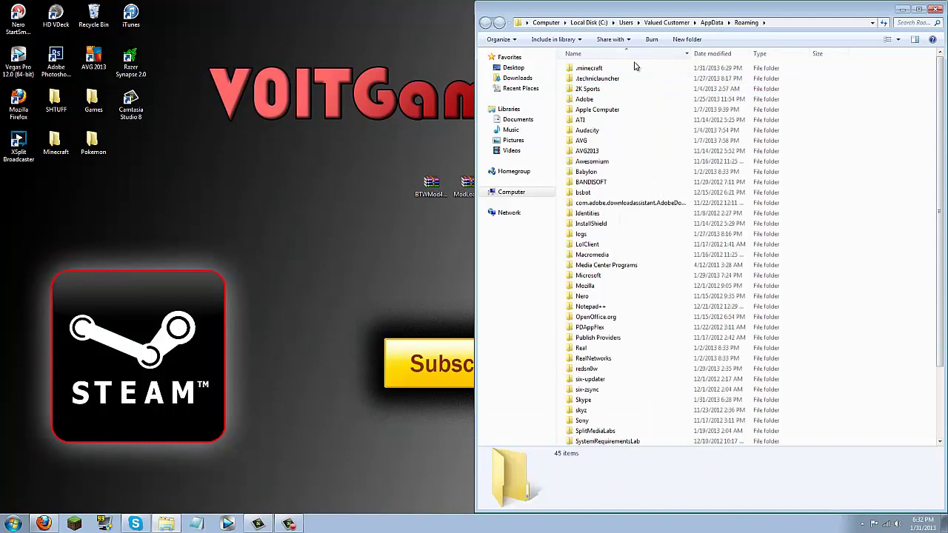
Step: Open minecraft.jar from the .minecraft\bin folder in WinRAR and dismiss the licence reminder
double_click(589, 68)
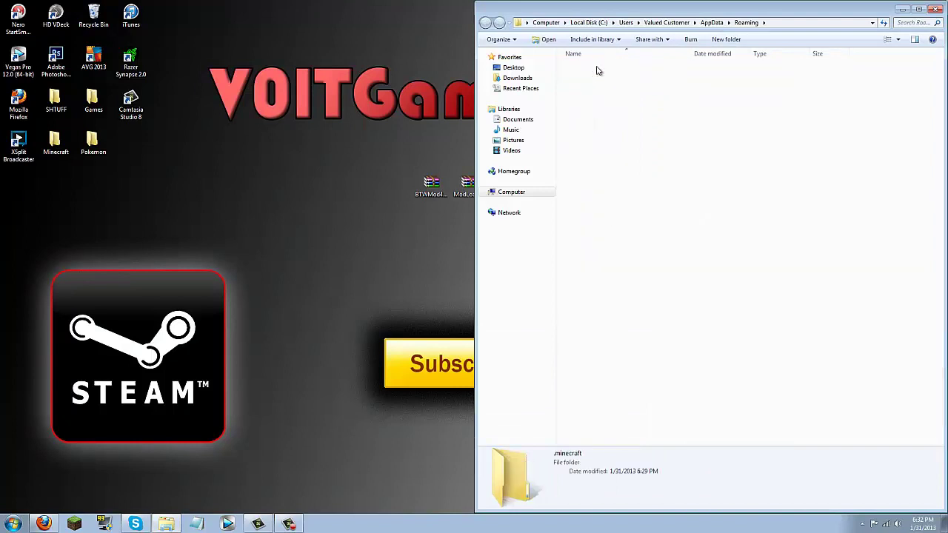
double_click(581, 68)
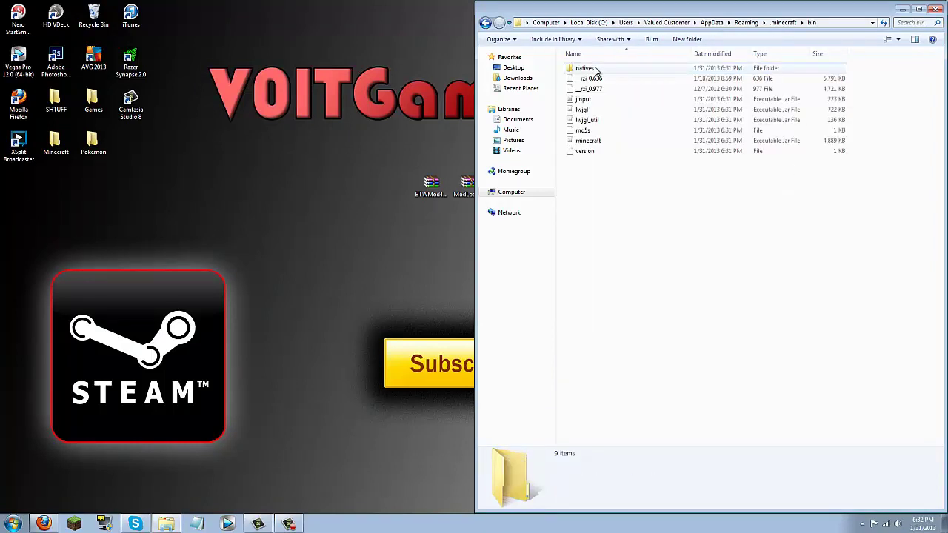
right_click(571, 142)
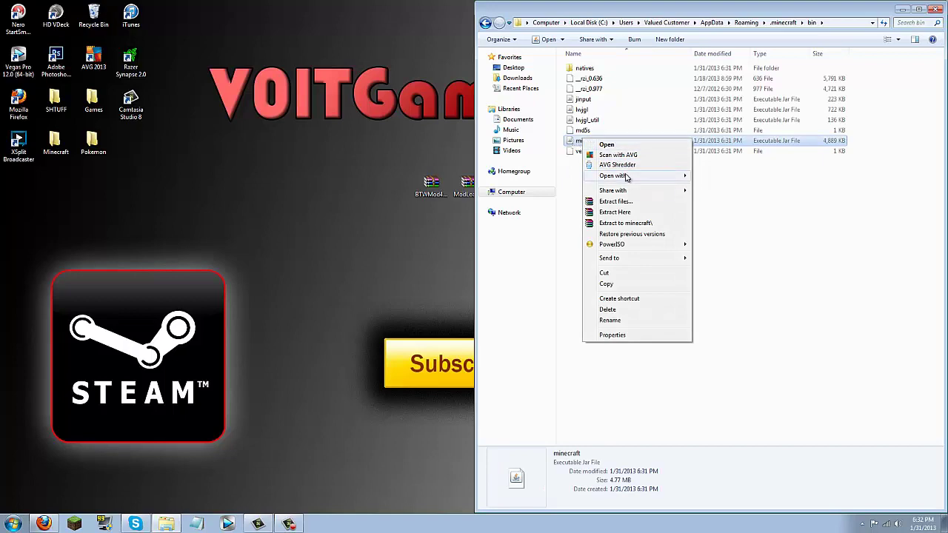
click(715, 189)
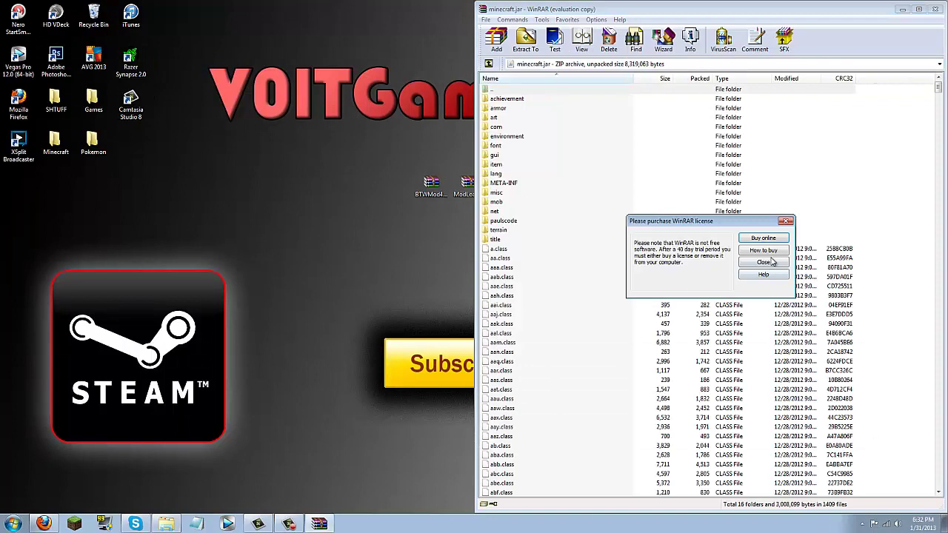
click(774, 262)
Step: Delete the META-INF folder from minecraft.jar
click(514, 183)
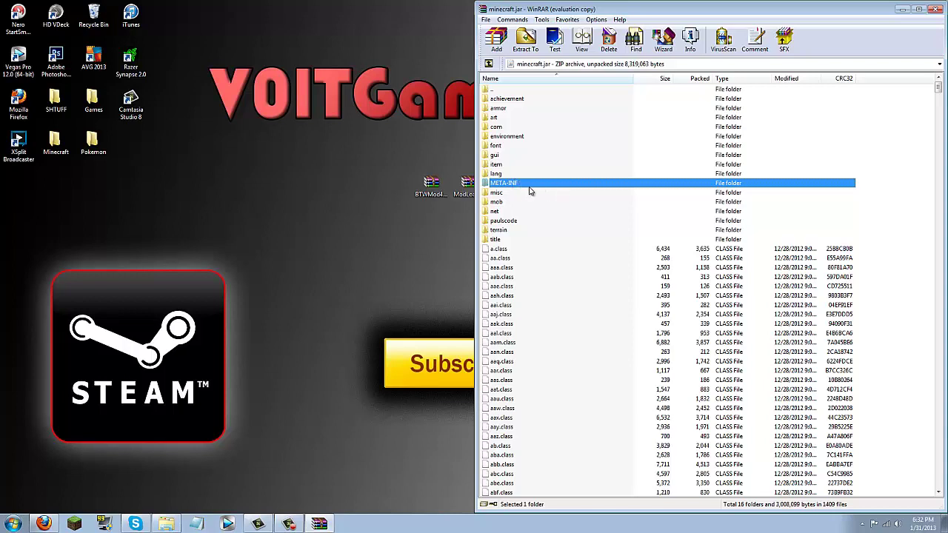
key(Delete)
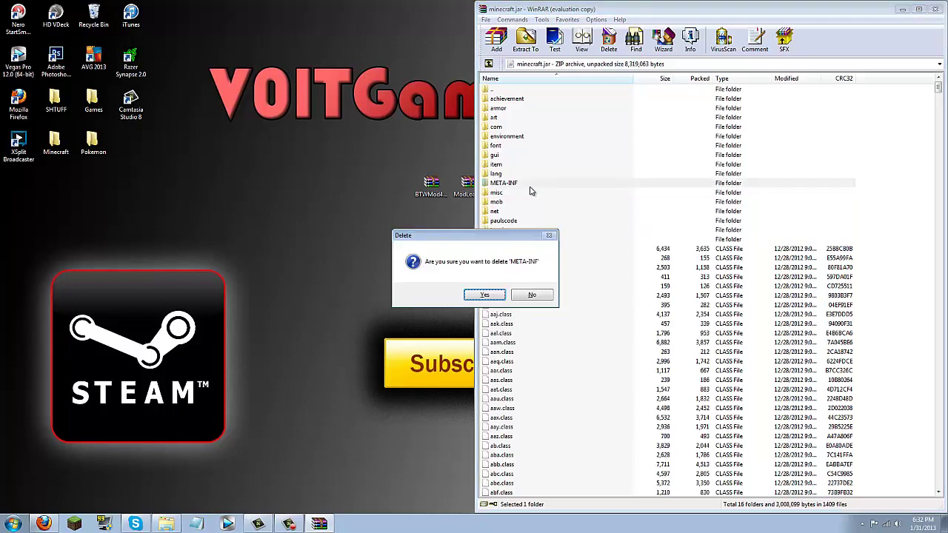
key(Return)
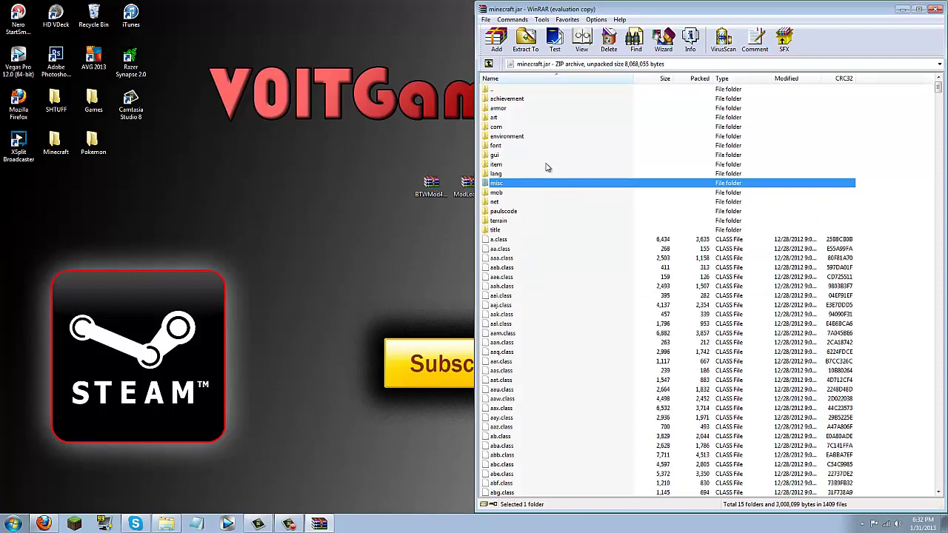
Step: Open the ModLoader archive beside minecraft.jar, docked to the left half of the desktop, and dismiss the licence reminder
click(440, 137)
double_click(466, 186)
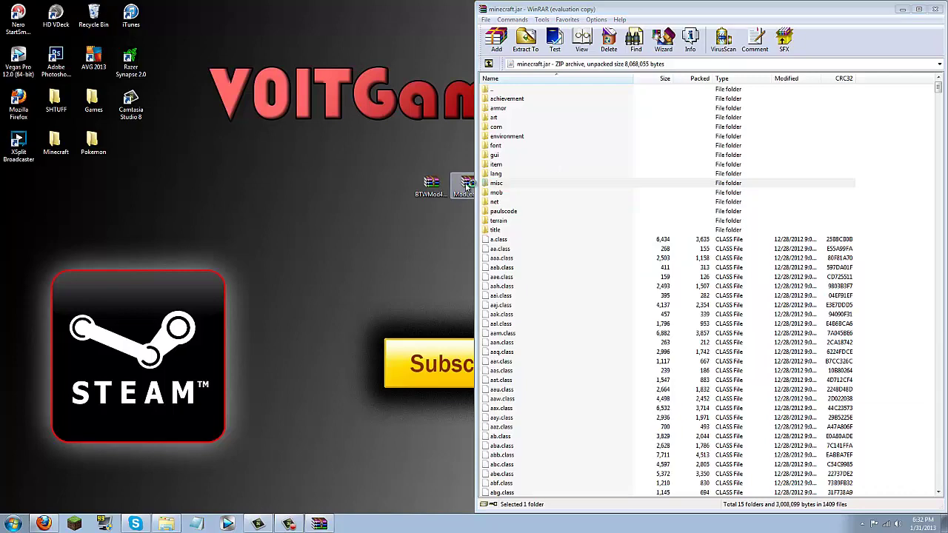
drag(296, 38, 0, 89)
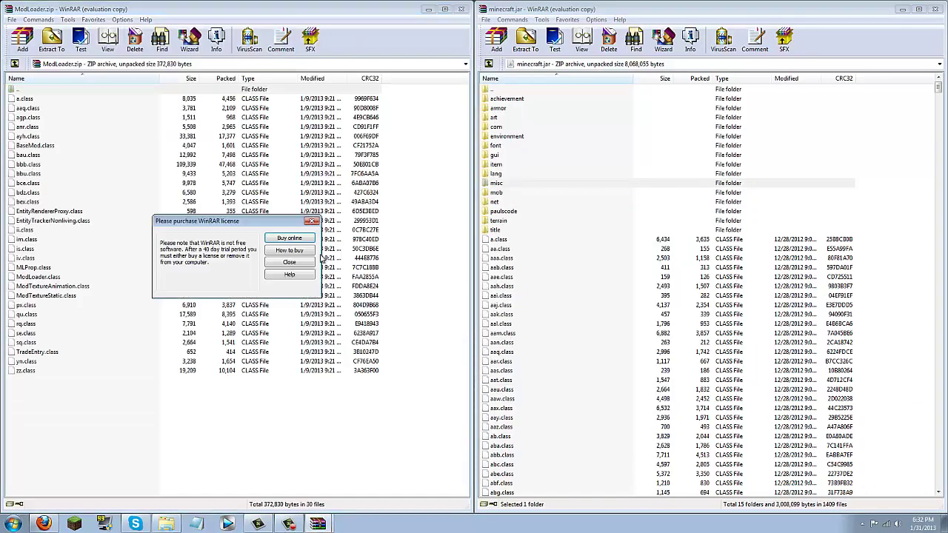
click(306, 261)
Step: Add all the ModLoader class files to minecraft.jar and close the ModLoader archive
drag(292, 411, 54, 92)
drag(145, 132, 728, 370)
click(721, 344)
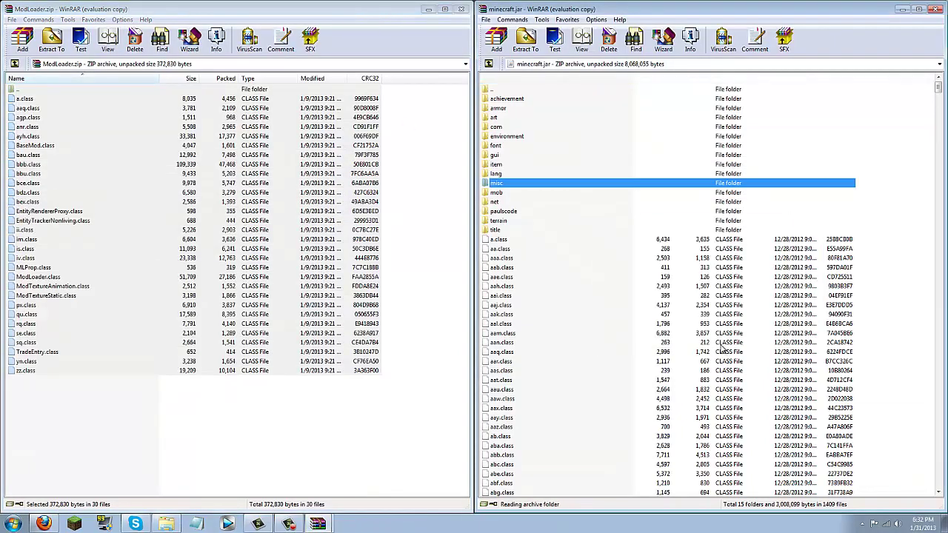
click(460, 9)
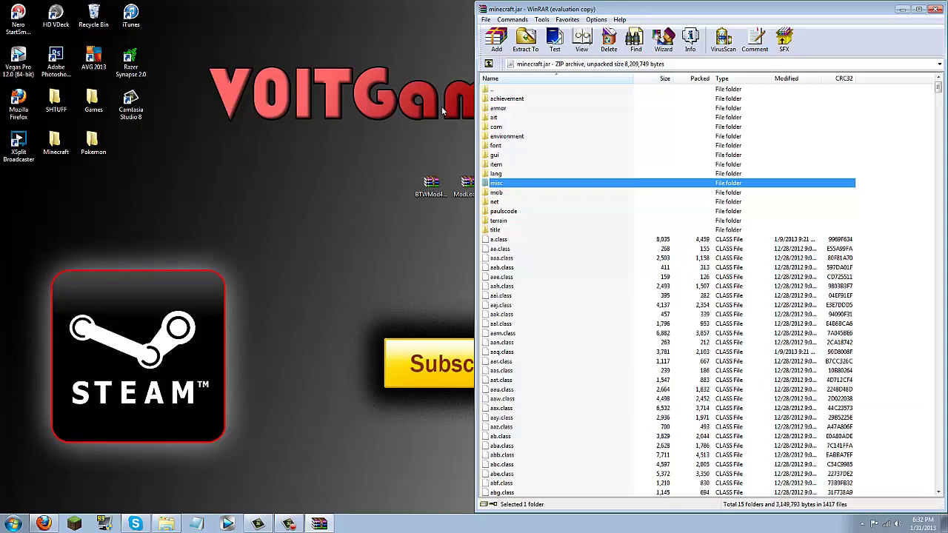
Step: Move the ModLoader archive beside the iTunes shortcut on the desktop and open the BTWMod4-53 archive
drag(465, 185, 176, 22)
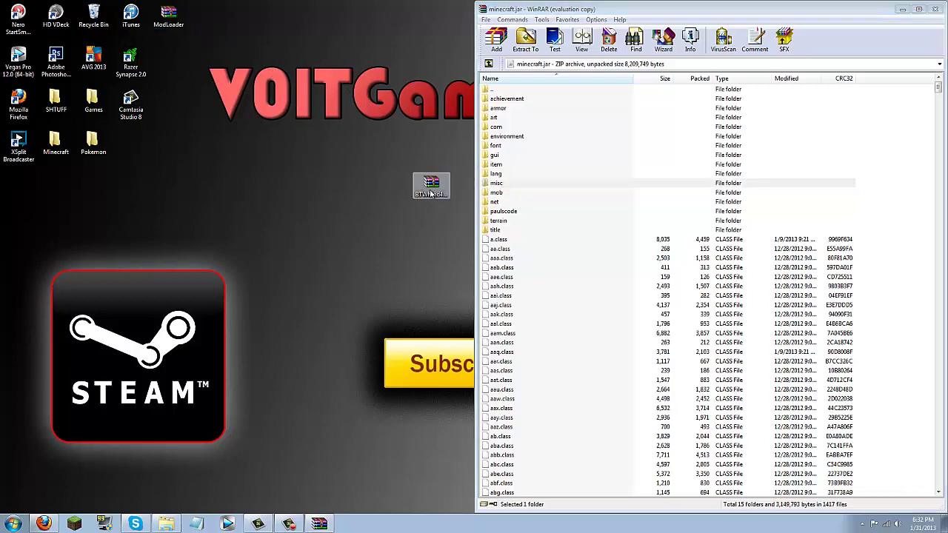
click(449, 200)
double_click(433, 191)
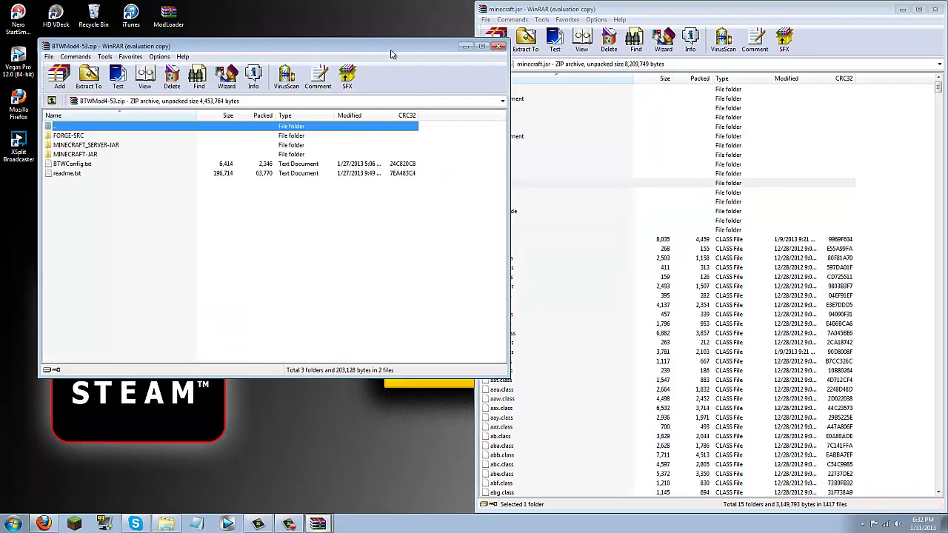
Step: Place the BTWMod4-53 archive side by side with minecraft.jar and open its MINECRAFT-JAR folder
key(super+Left)
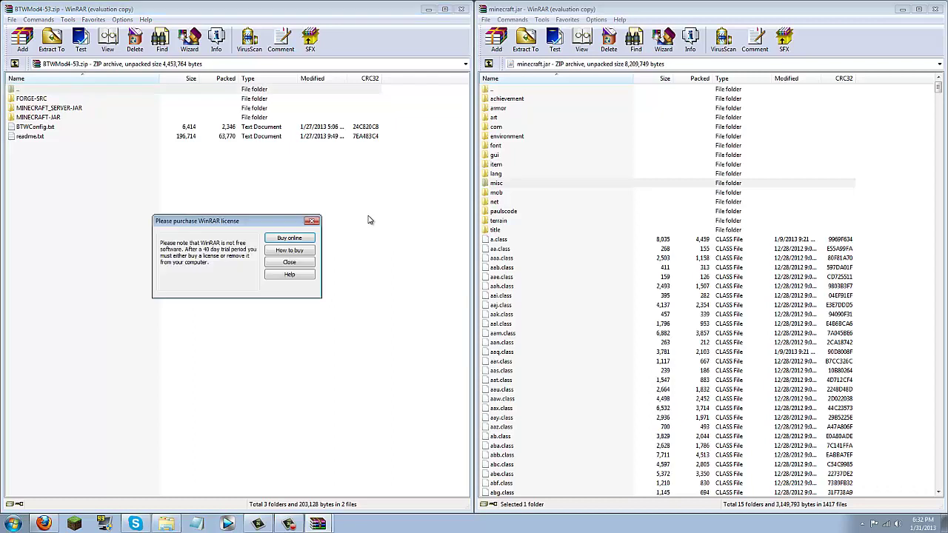
click(289, 262)
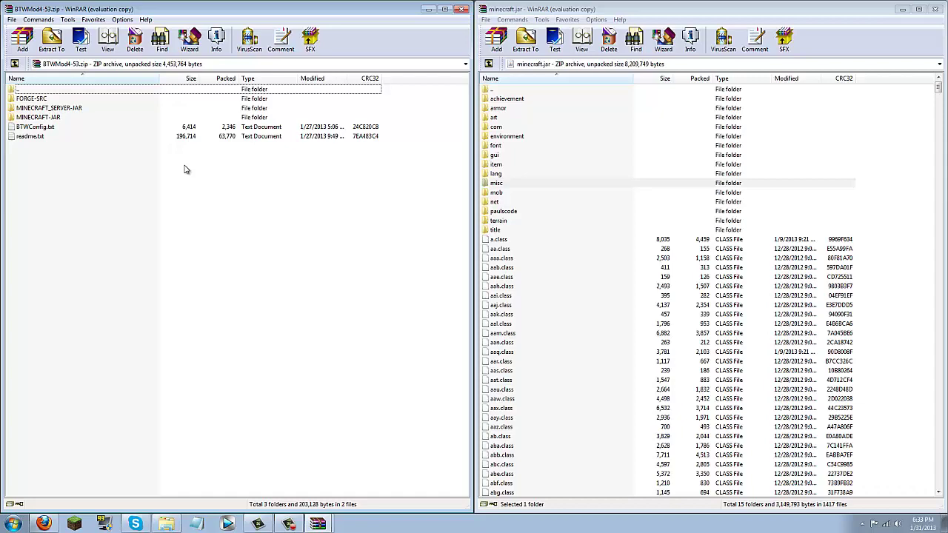
double_click(57, 118)
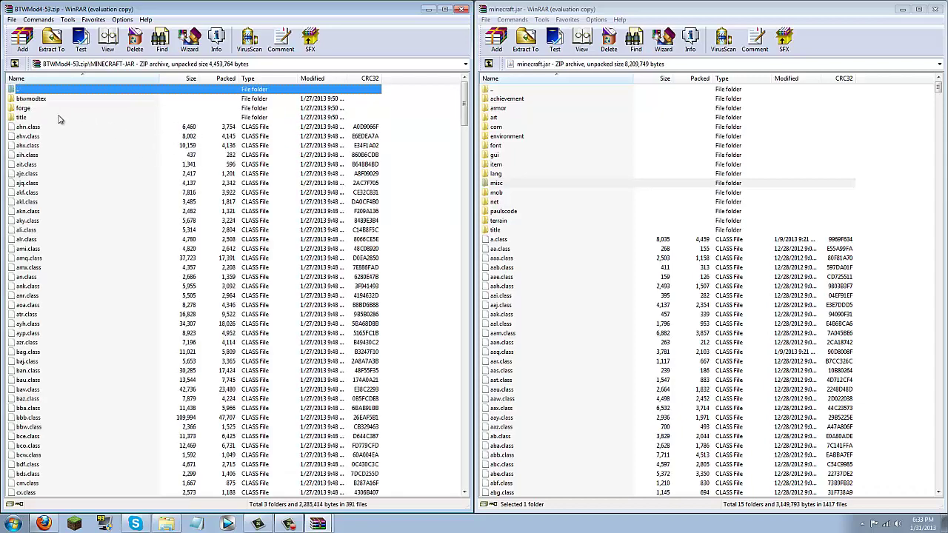
Step: Add all files and folders from MINECRAFT-JAR to minecraft.jar with the Add and replace files update mode
scroll(400, 172, down, 14)
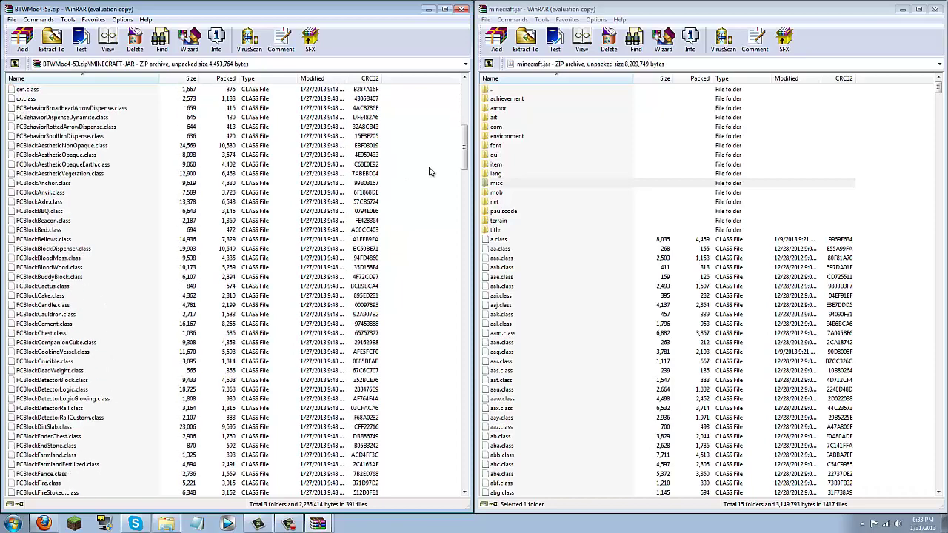
scroll(425, 172, up, 14)
scroll(422, 167, down, 8)
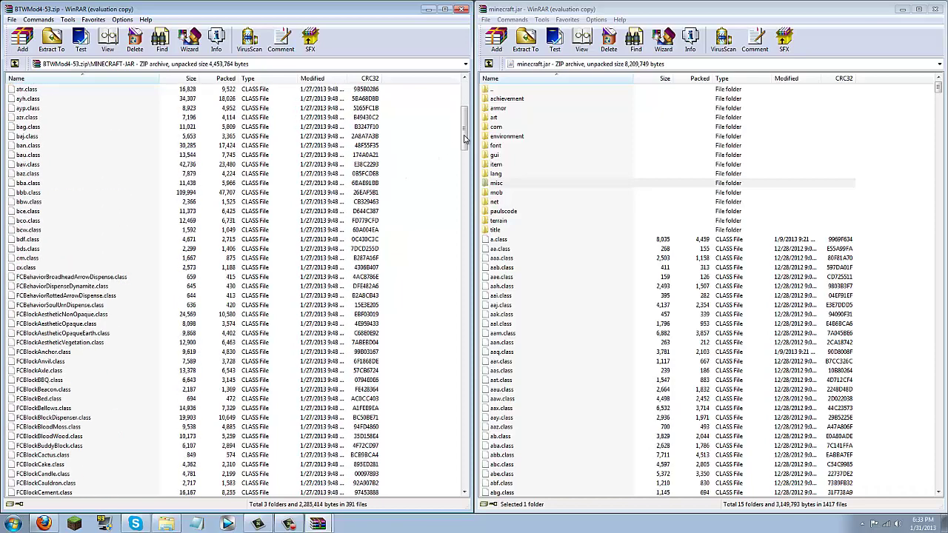
scroll(415, 160, up, 8)
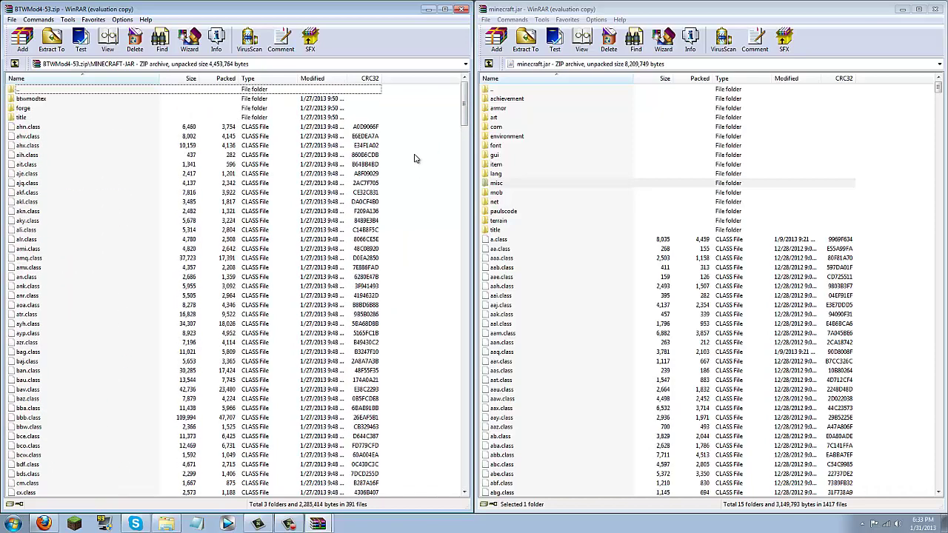
key(ctrl+a)
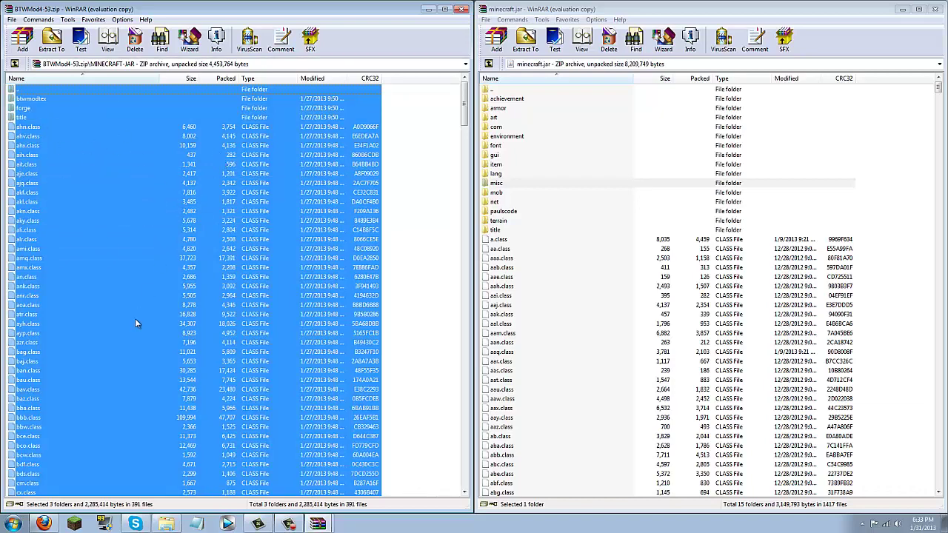
drag(137, 400, 686, 385)
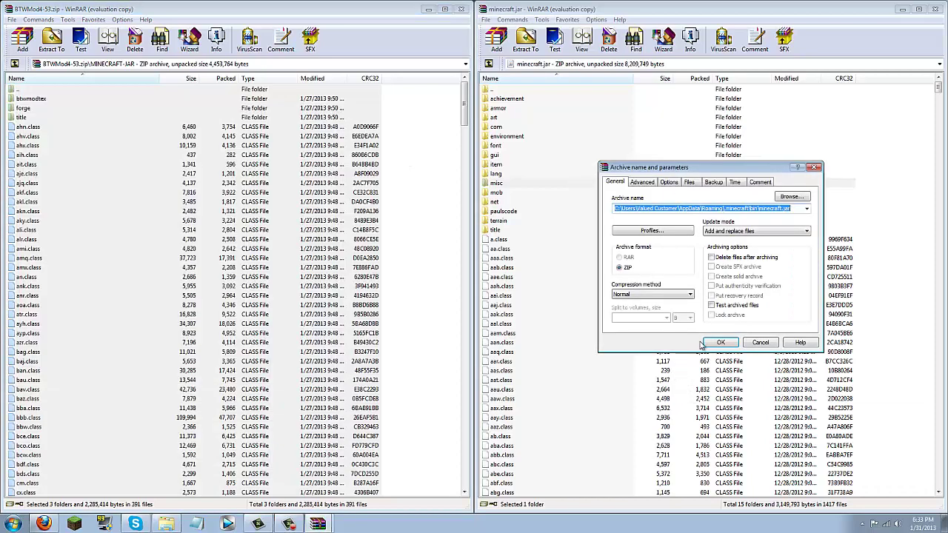
click(715, 345)
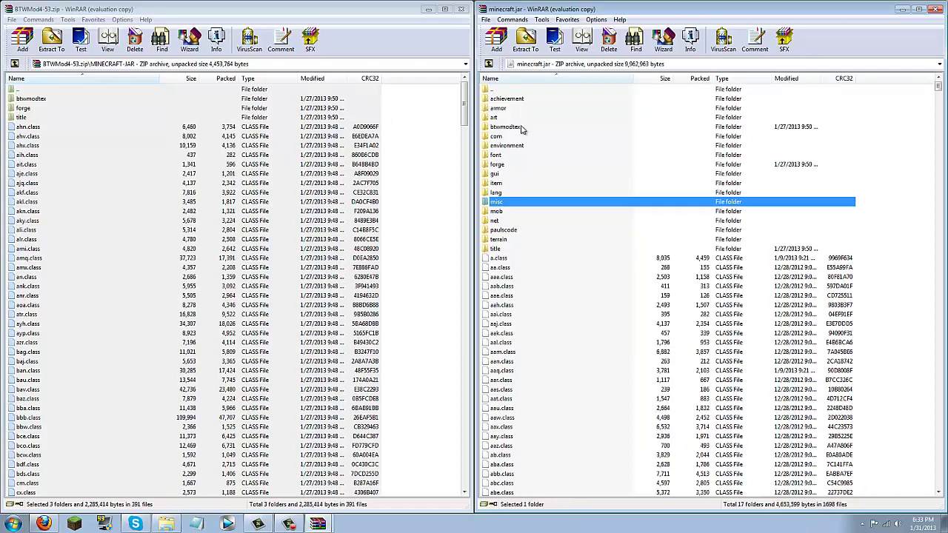
Step: Close the BTWMod4-53 and minecraft.jar archives and the bin folder window
click(460, 10)
click(936, 9)
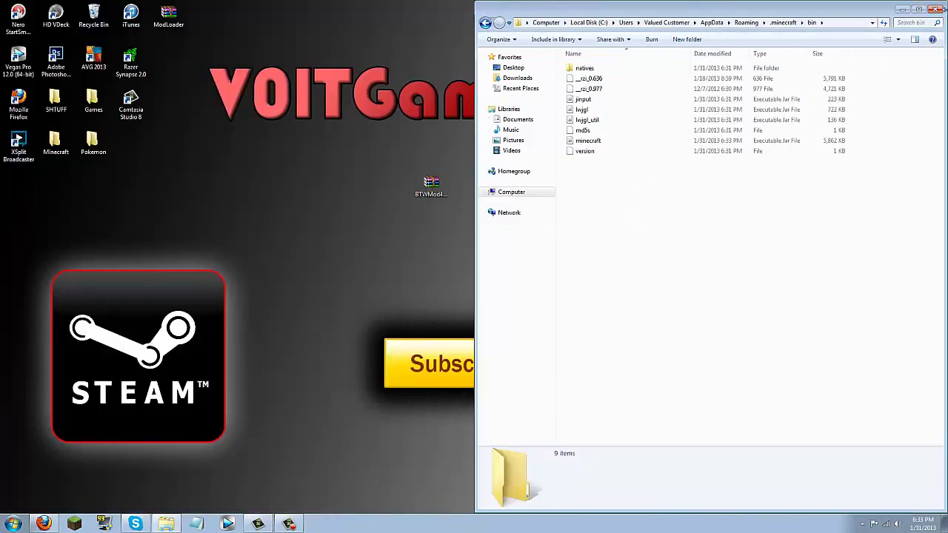
click(936, 9)
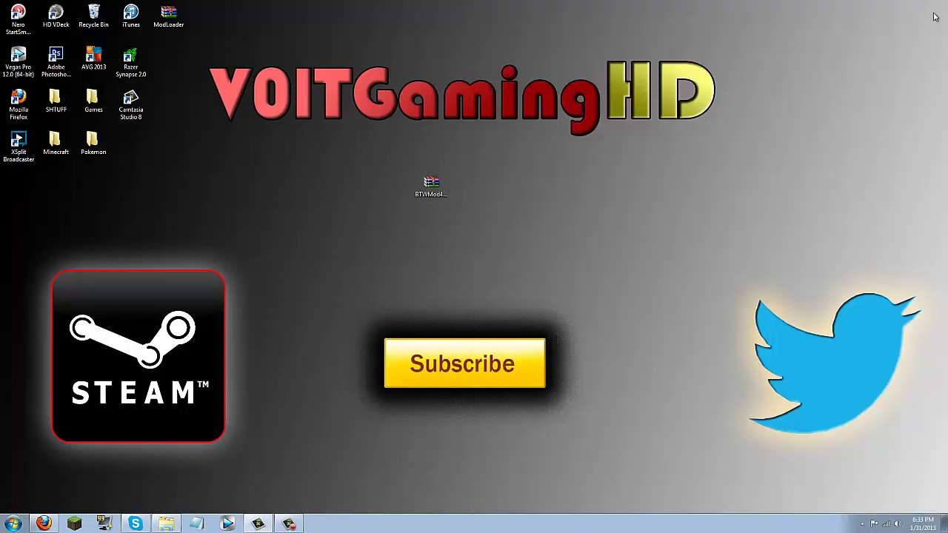
Step: Switch to Minecraft, log in with the remembered account and maximize the game window
click(74, 524)
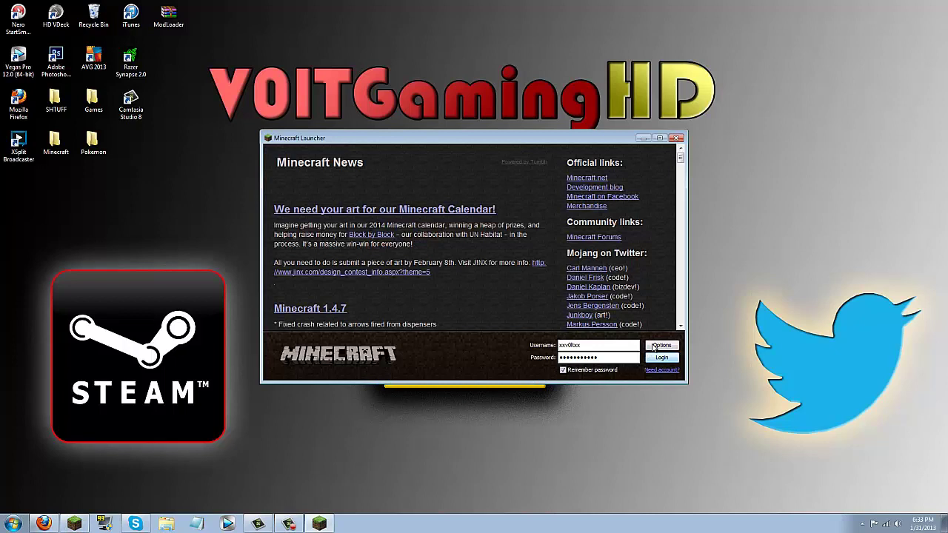
click(661, 356)
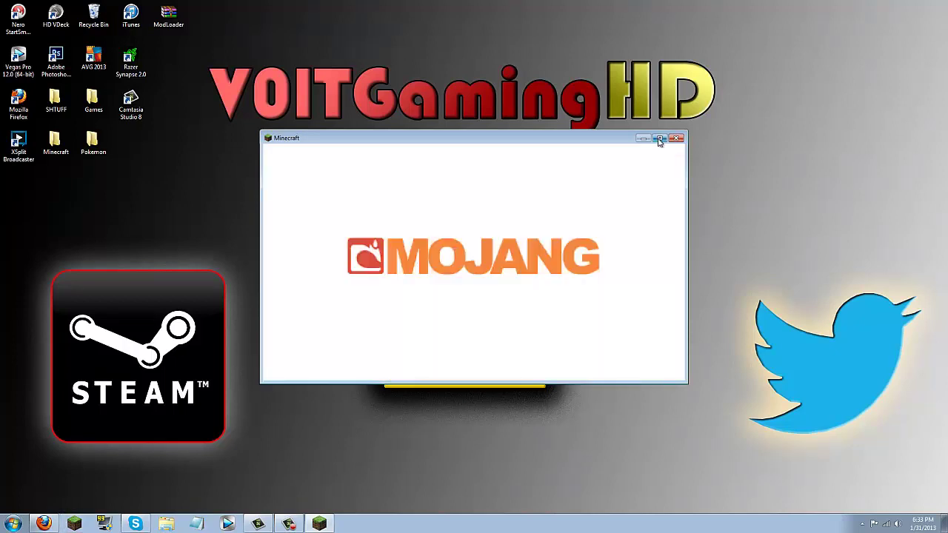
click(659, 139)
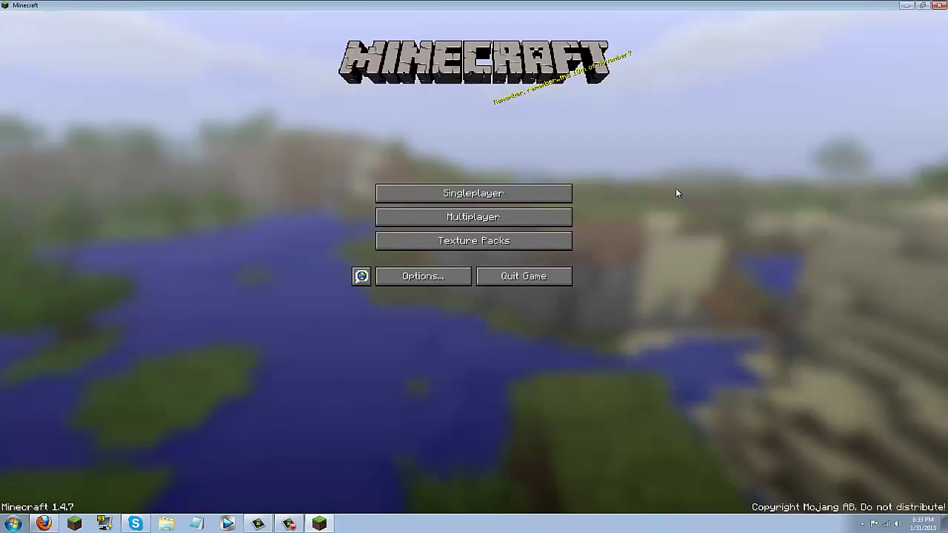
Step: Load the existing singleplayer world Yum
click(462, 193)
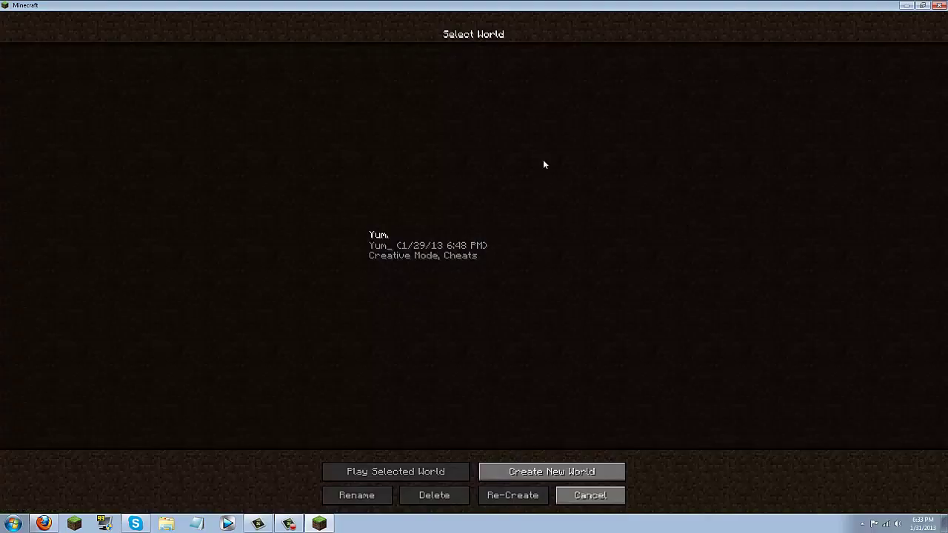
click(437, 259)
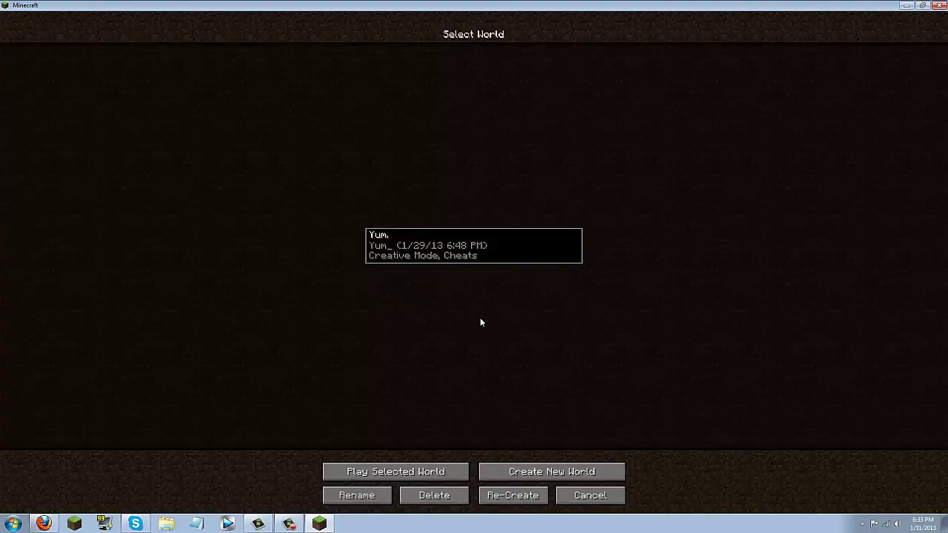
double_click(429, 255)
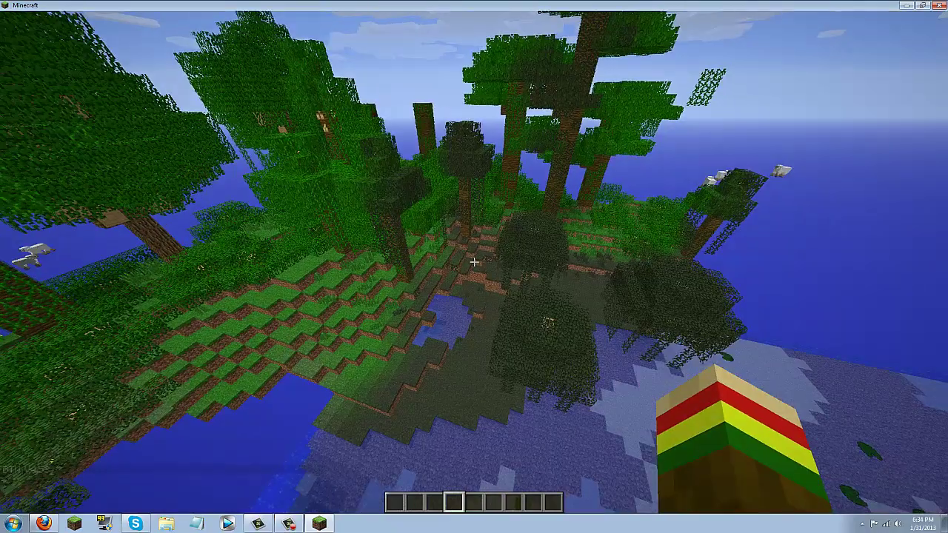
Step: Browse the creative Building Blocks and put the red block from the mod in the first hotbar slot
key(e)
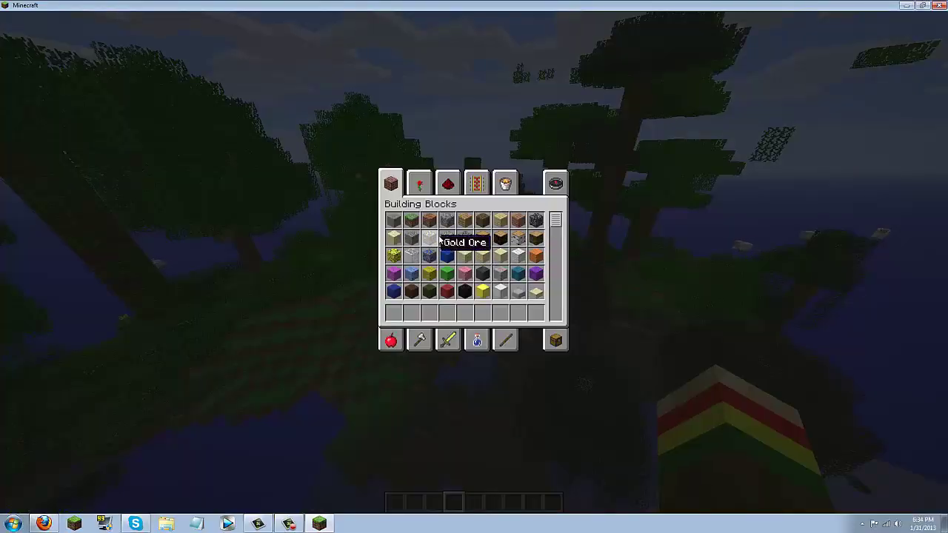
scroll(482, 258, down, 5)
scroll(482, 258, up, 1)
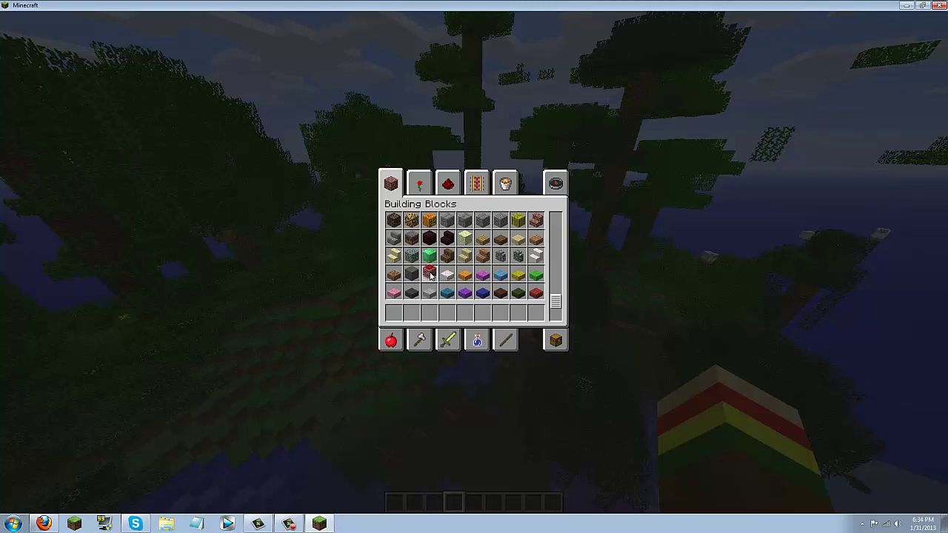
Step: Put the black Leather Vest, trousers, Biker Boots, the stick-shaped item and the Ender Spectacles from the Combat items in the hotbar
click(442, 342)
scroll(433, 274, down, 2)
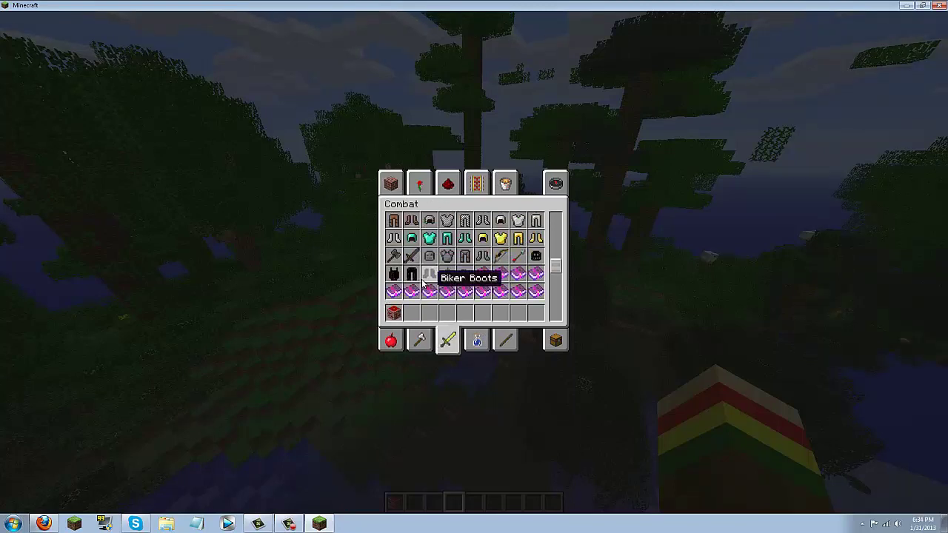
click(393, 274)
click(448, 312)
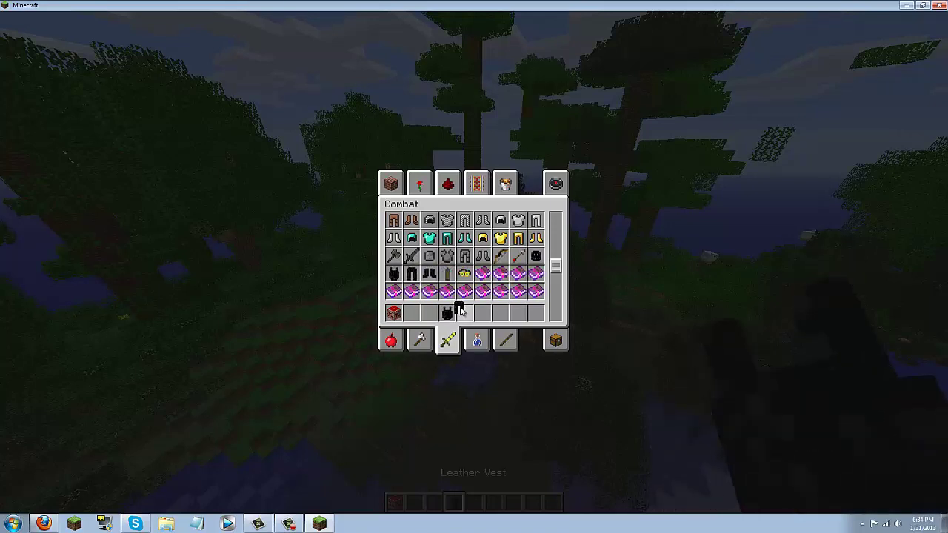
click(428, 272)
click(475, 312)
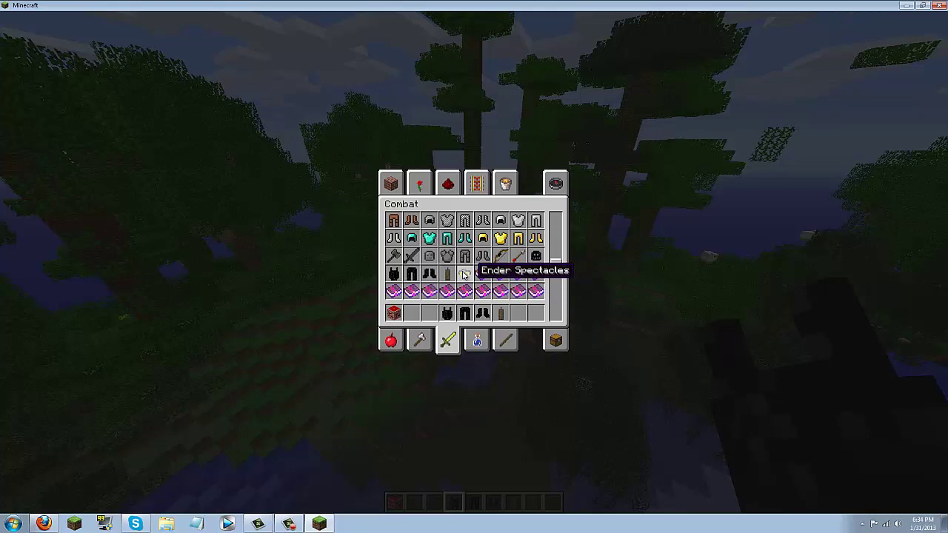
click(464, 275)
click(518, 312)
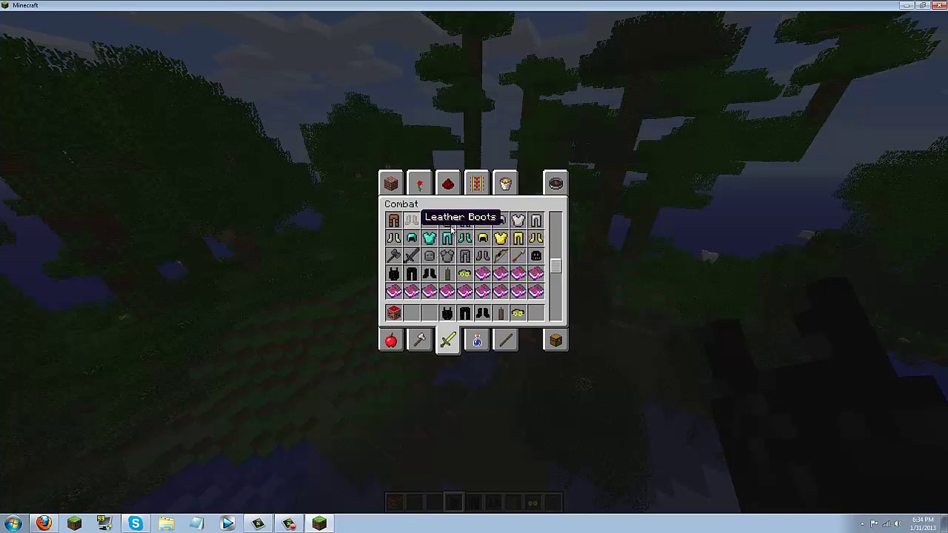
Step: Equip the black vest, trousers, Biker Boots and Ender Spectacles on the character and return to the world
click(557, 340)
shift+click(446, 314)
shift+click(465, 313)
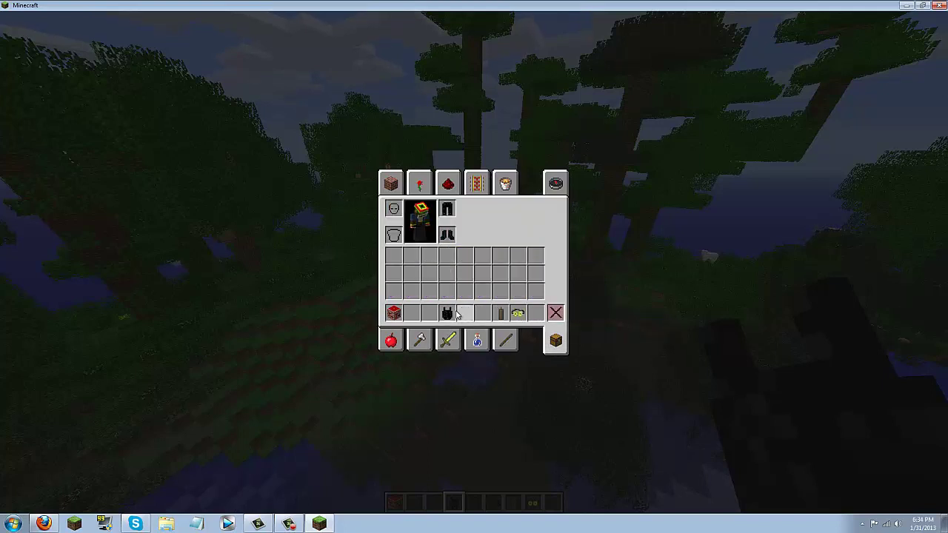
shift+click(483, 313)
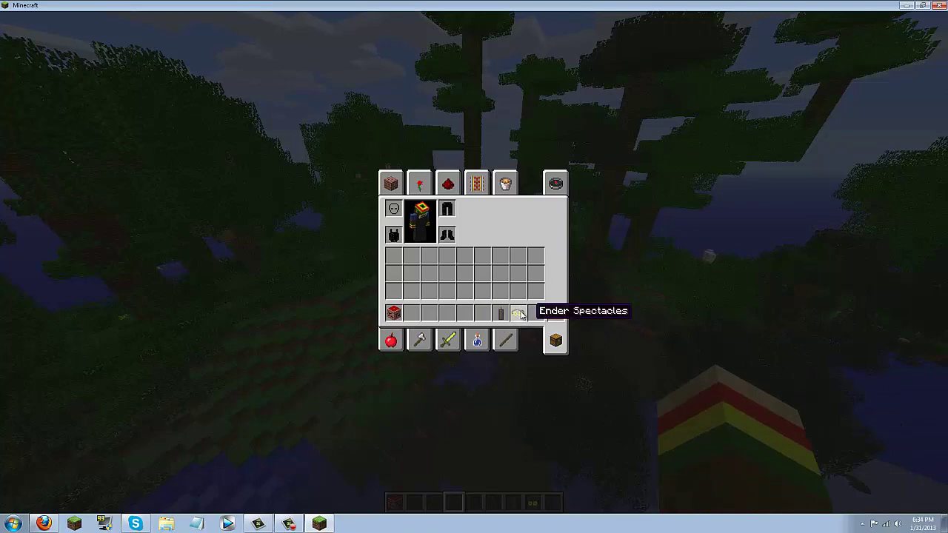
click(518, 313)
click(394, 209)
key(e)
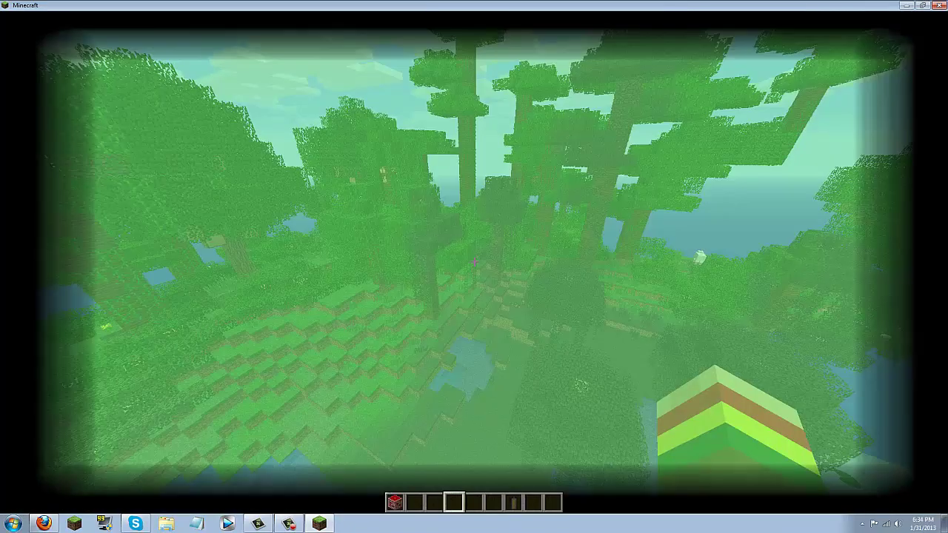
Step: Inspect the equipped outfit in third-person view, return to first person and hold the stick-shaped item from the hotbar
key(F5)
key(F5)
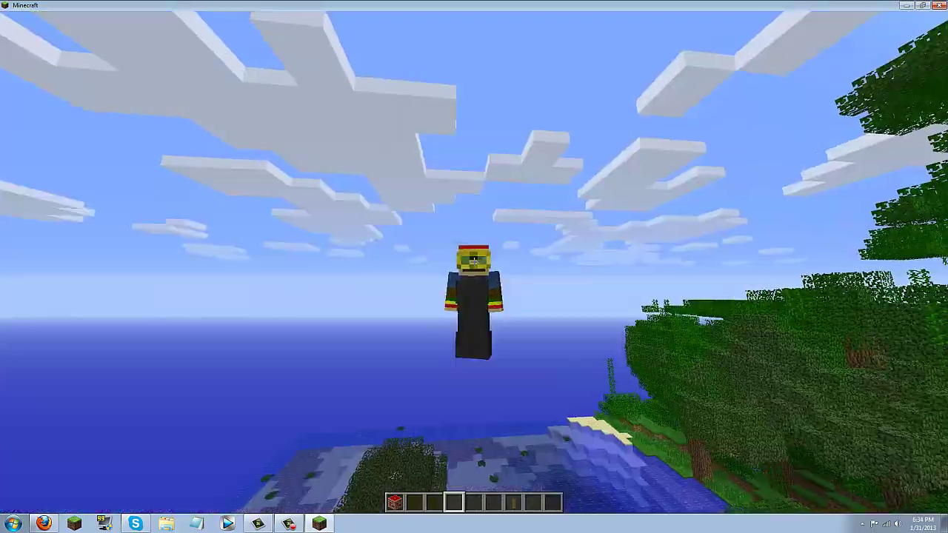
key(F5)
scroll(474, 267, up, 2)
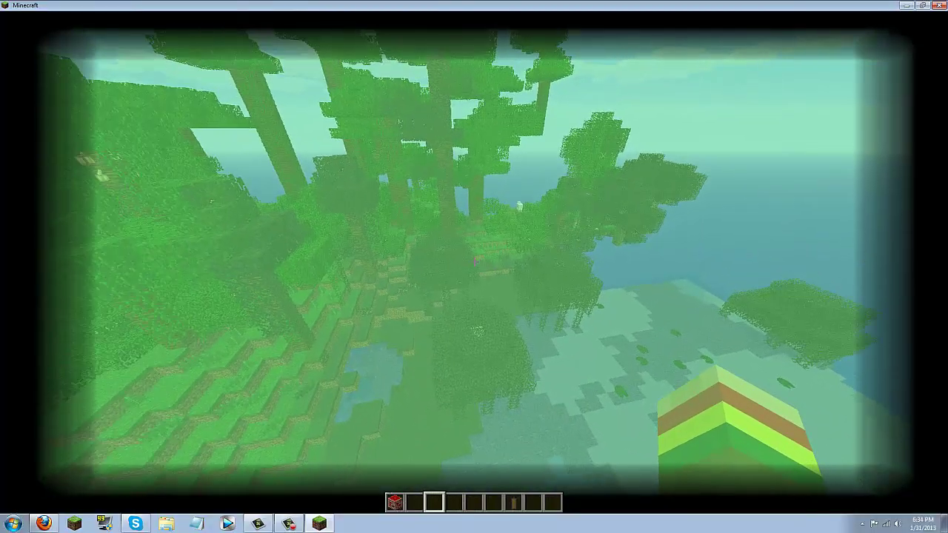
scroll(474, 267, down, 5)
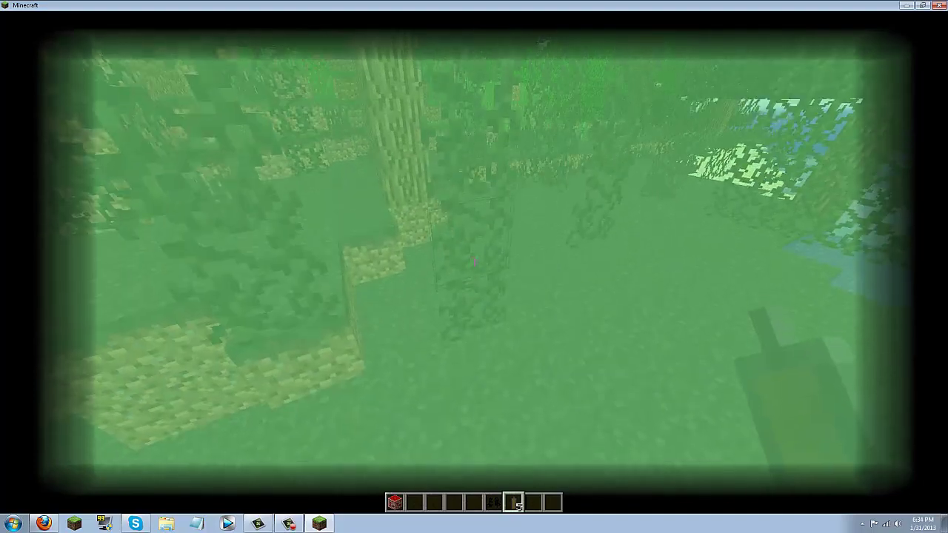
Step: Take off the Ender Spectacles, move the spare Biker Boots out of the hotbar and restore the in-game HUD
key(e)
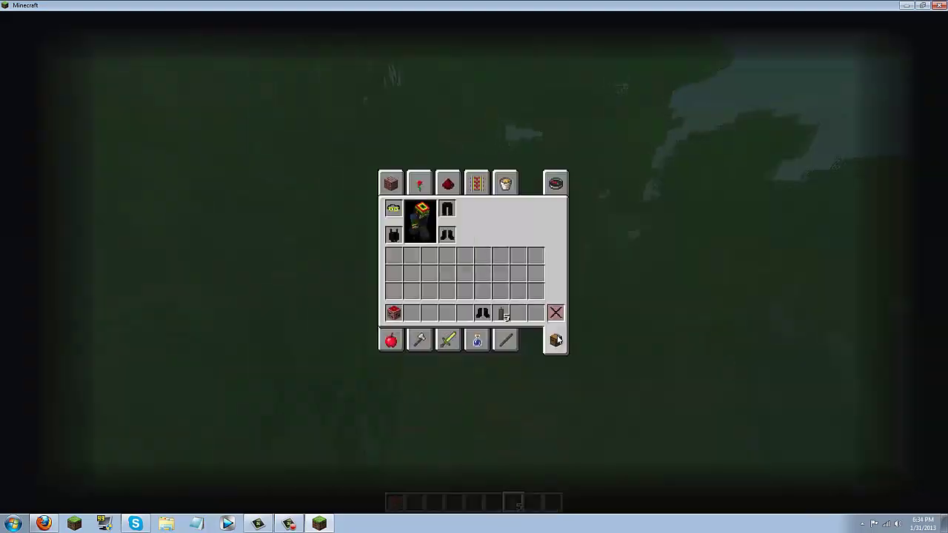
key(e)
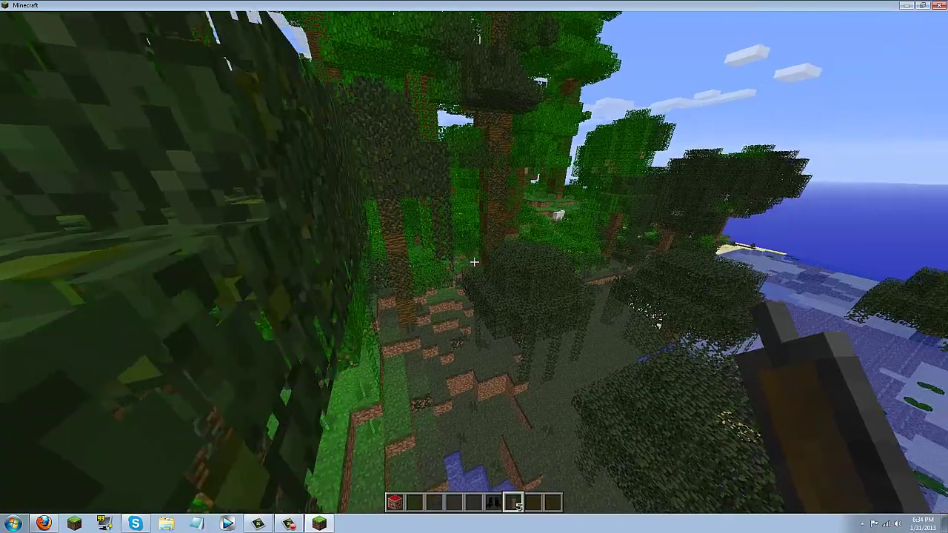
key(6)
key(e)
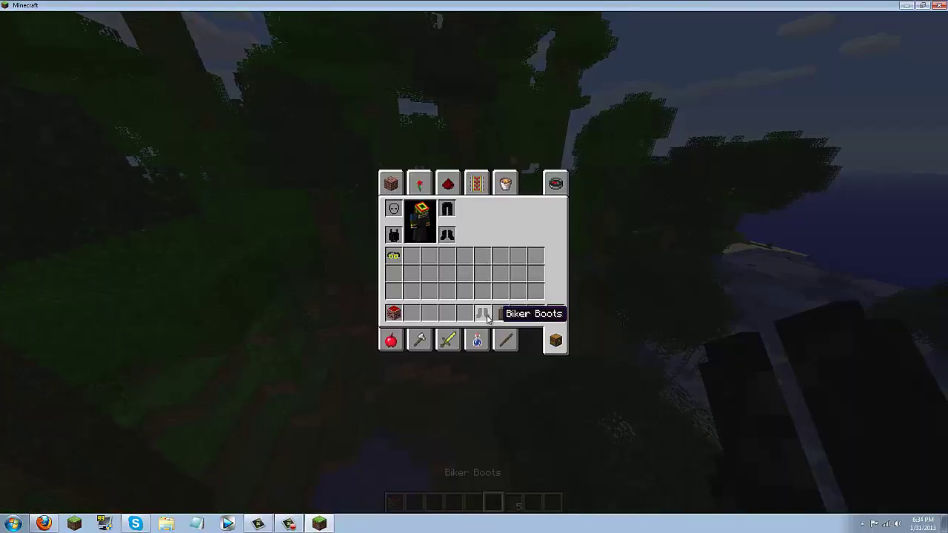
click(483, 315)
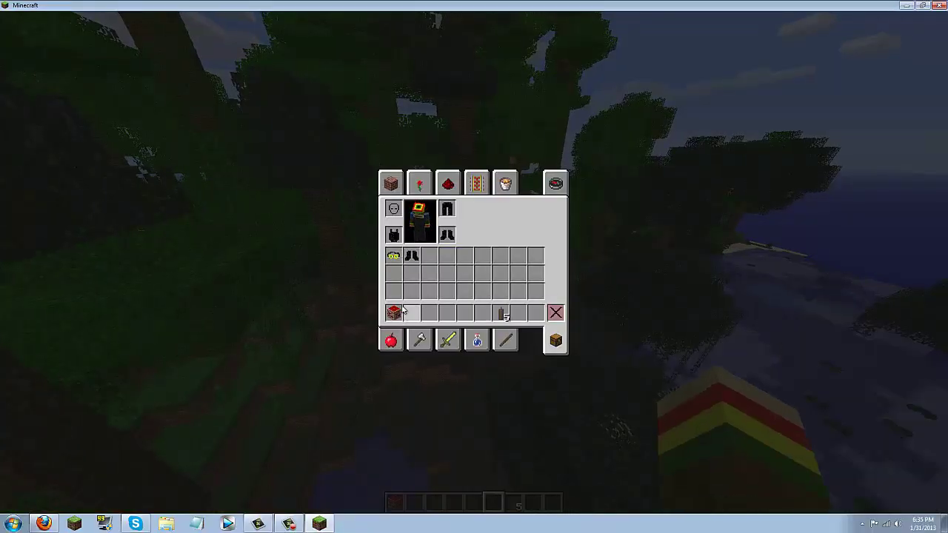
key(e)
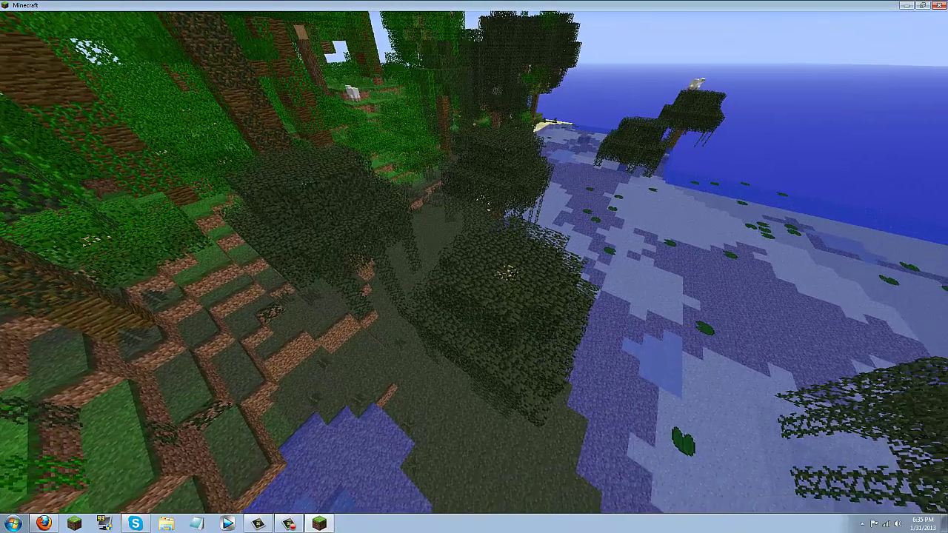
key(F1)
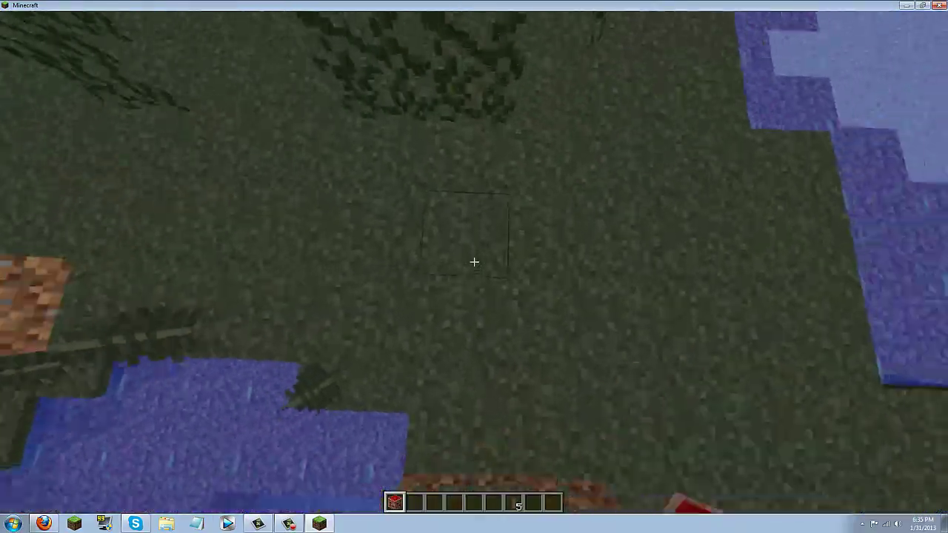
Step: Place the red-topped block on the grass beside the water and check the held block's entry in the inventory
right_click(474, 261)
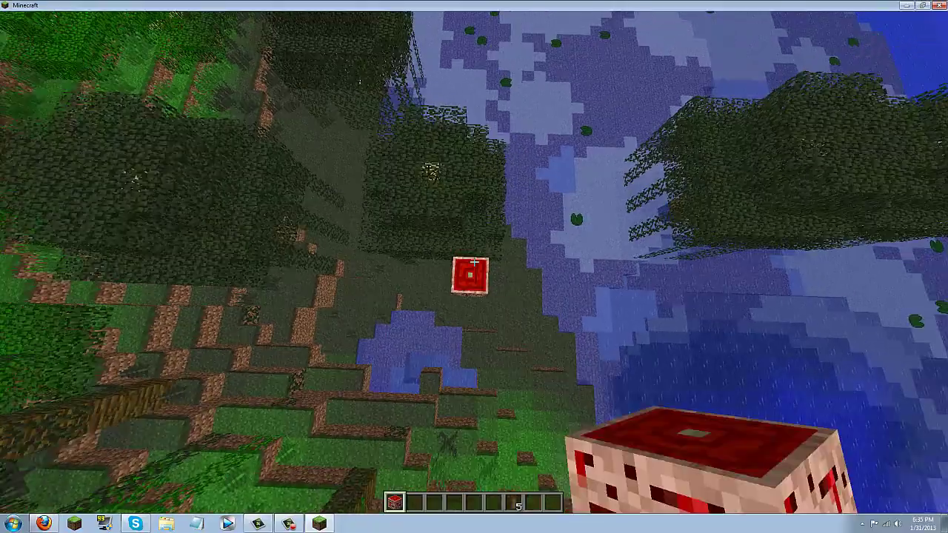
right_click(473, 261)
key(e)
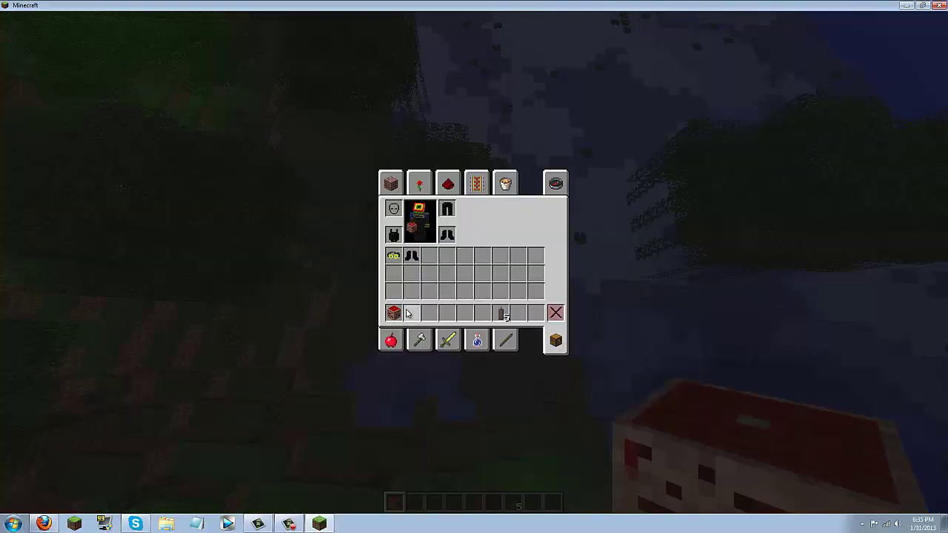
click(400, 315)
key(e)
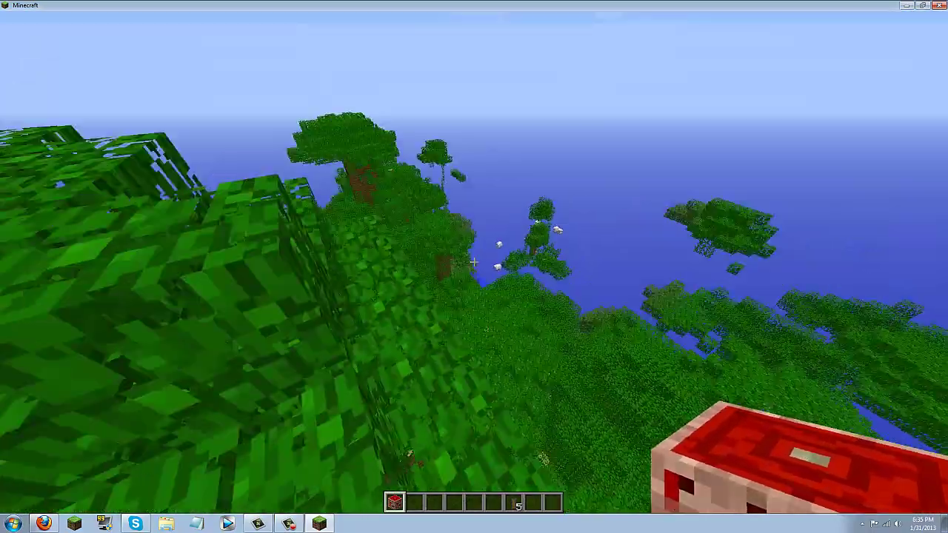
Step: Travel across the jungle to the grassy shoreline and hold the dark stick-shaped item from the seventh hotbar slot
key(w)
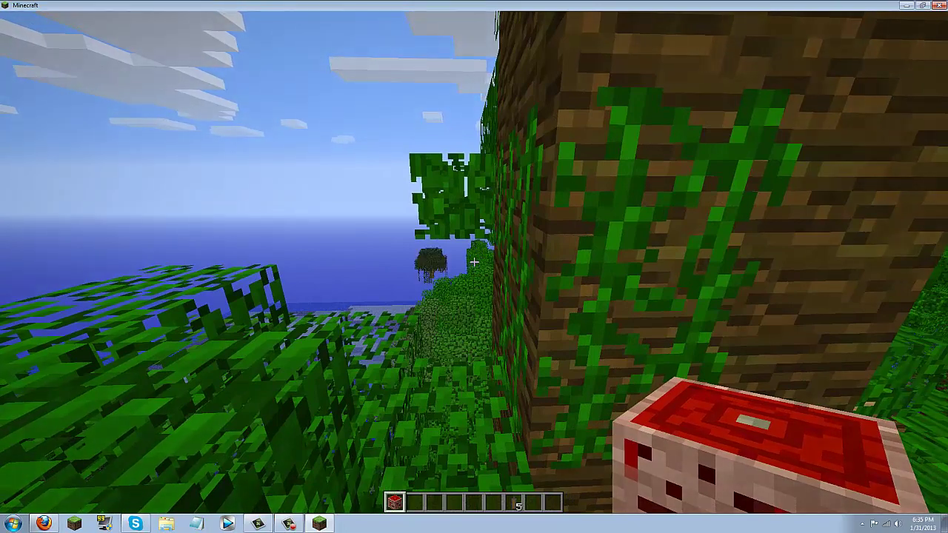
key(7)
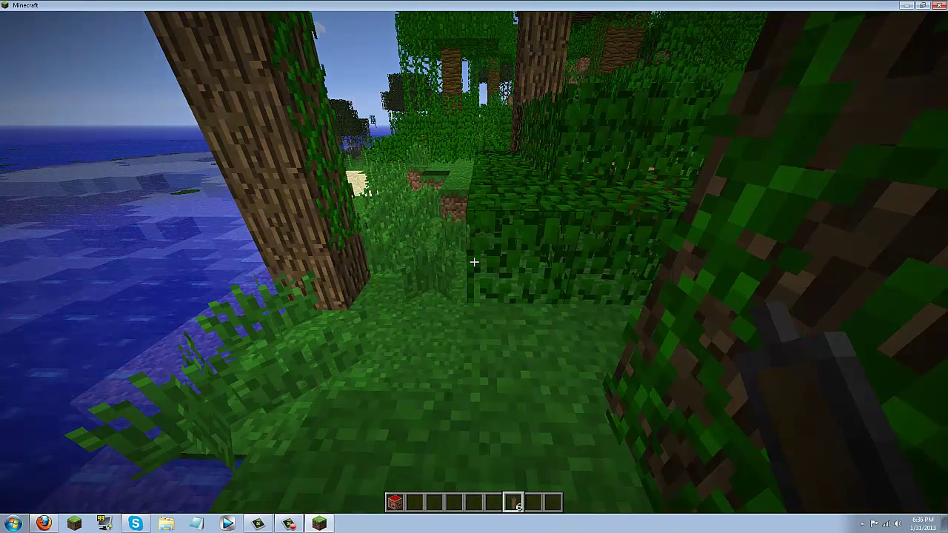
key(w)
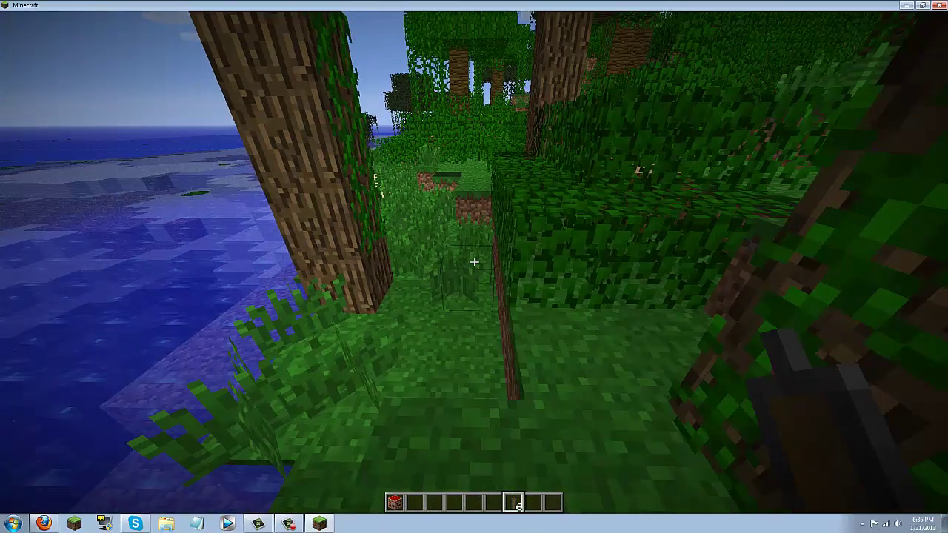
key(w)
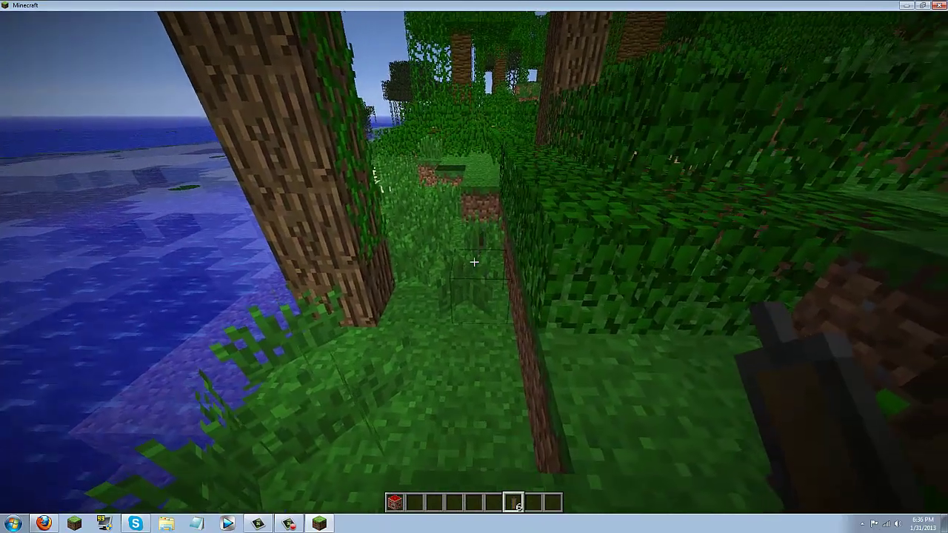